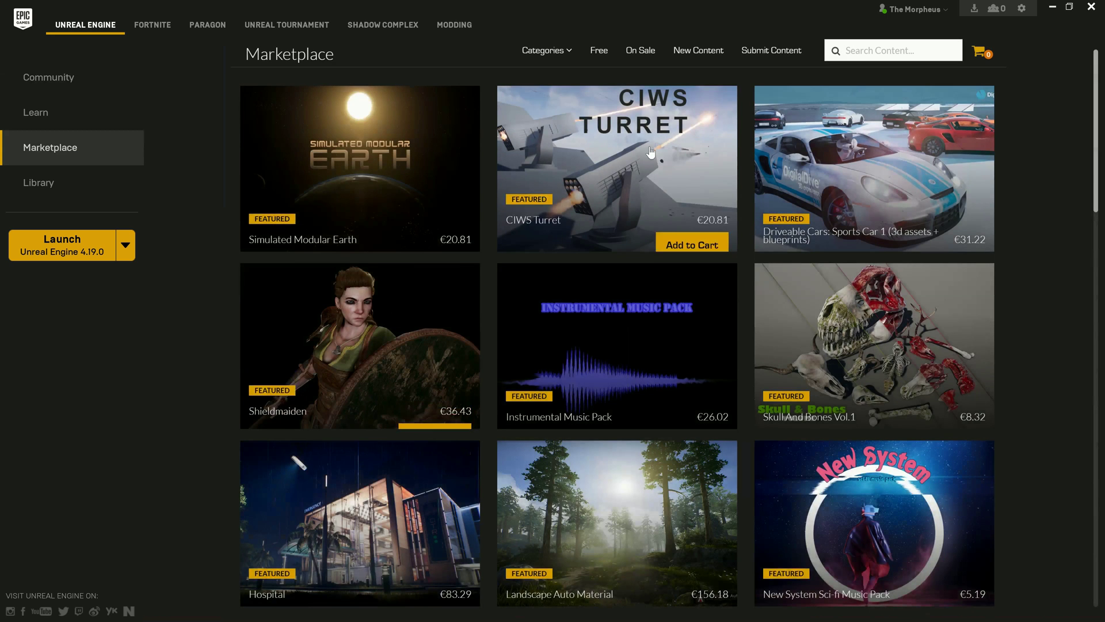
Filter the Marketplace to Free content and scroll through the asset grid
{"action": "left_click", "coordinate": [600, 53]}
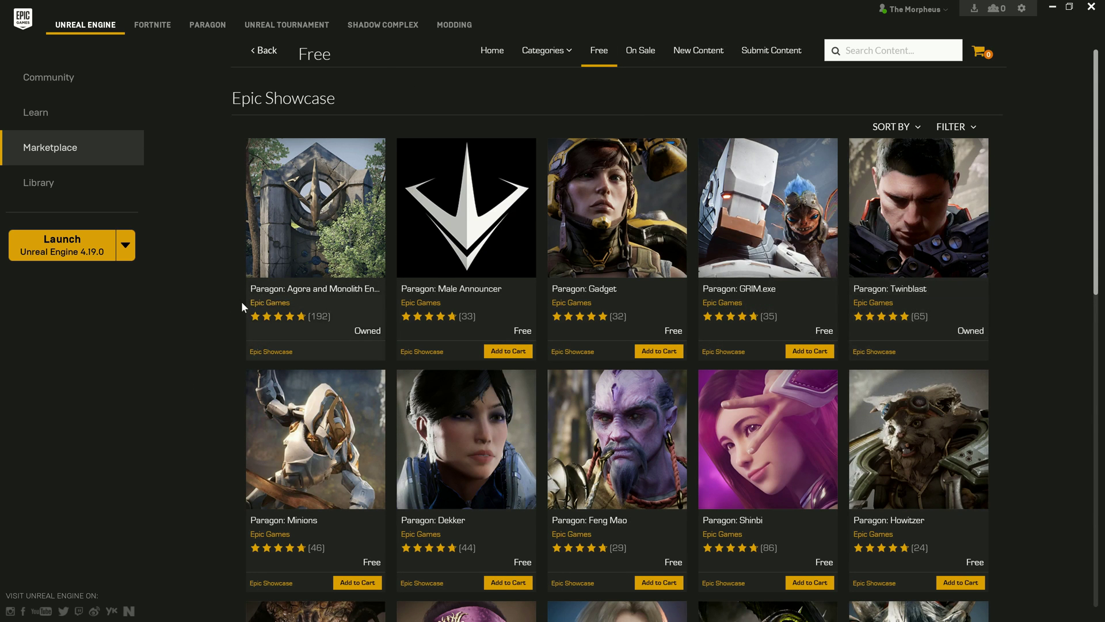
{"action": "scroll", "coordinate": [241, 303], "scroll_direction": "down", "scroll_amount": 2}
{"action": "scroll", "coordinate": [241, 303], "scroll_direction": "down", "scroll_amount": 5}
{"action": "scroll", "coordinate": [241, 303], "scroll_direction": "down", "scroll_amount": 3}
{"action": "scroll", "coordinate": [240, 304], "scroll_direction": "down", "scroll_amount": 4}
{"action": "scroll", "coordinate": [240, 304], "scroll_direction": "down", "scroll_amount": 2}
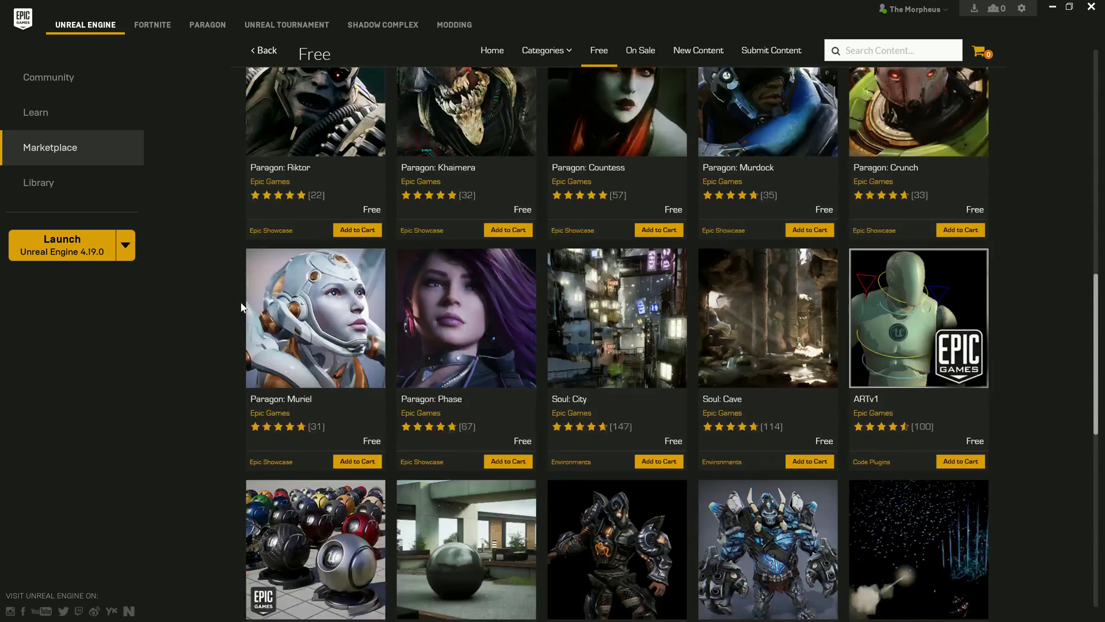
{"action": "scroll", "coordinate": [593, 305], "scroll_direction": "down", "scroll_amount": 2}
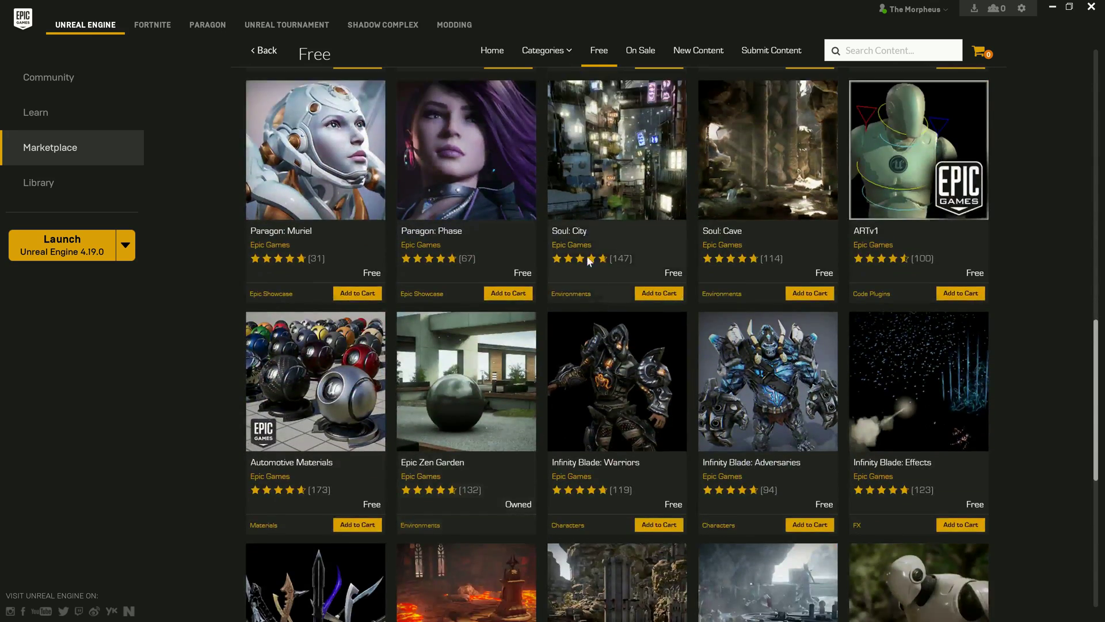
{"action": "scroll", "coordinate": [541, 278], "scroll_direction": "down", "scroll_amount": 1}
{"action": "scroll", "coordinate": [1041, 329], "scroll_direction": "down", "scroll_amount": 1}
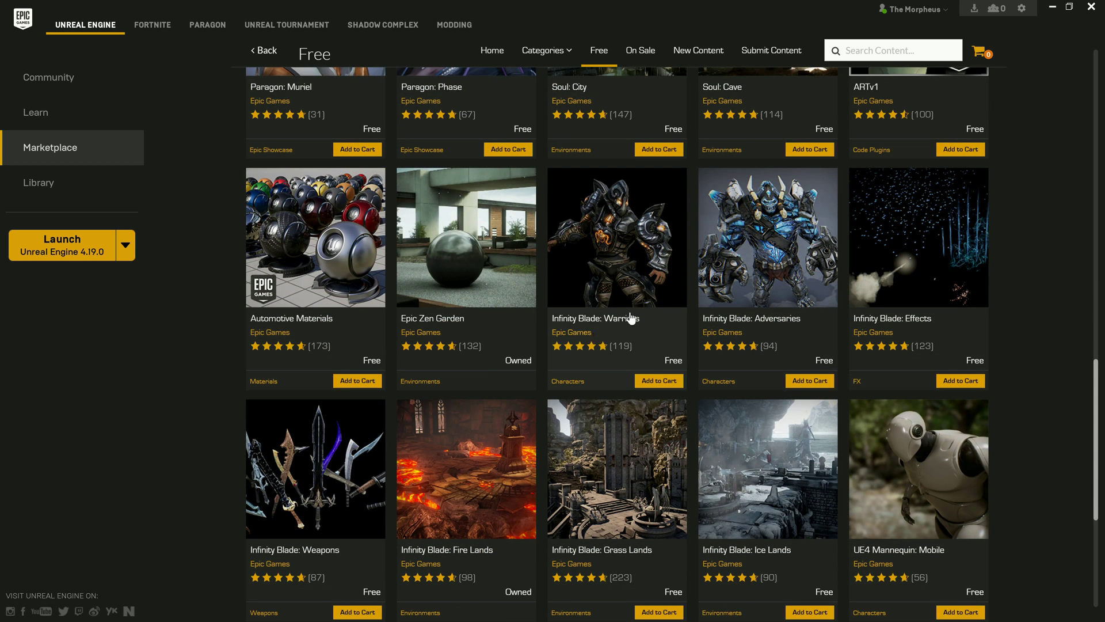
Scroll further through the free packs and open the Infinity Blade: Fire Lands details page
{"action": "scroll", "coordinate": [346, 340], "scroll_direction": "down", "scroll_amount": 3}
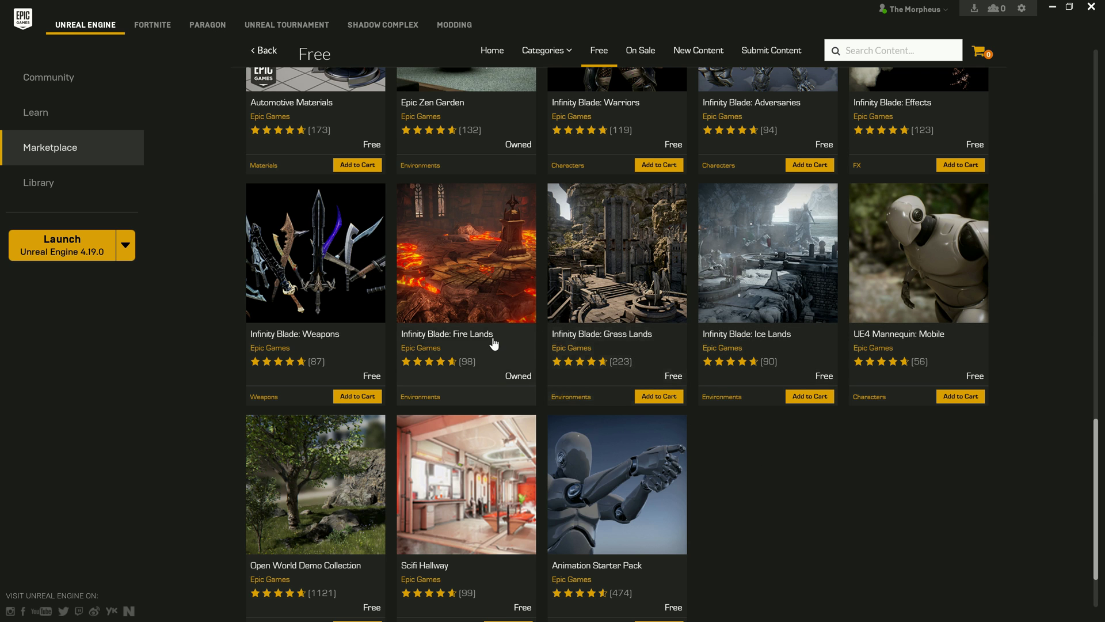
{"action": "scroll", "coordinate": [733, 503], "scroll_direction": "down", "scroll_amount": 1}
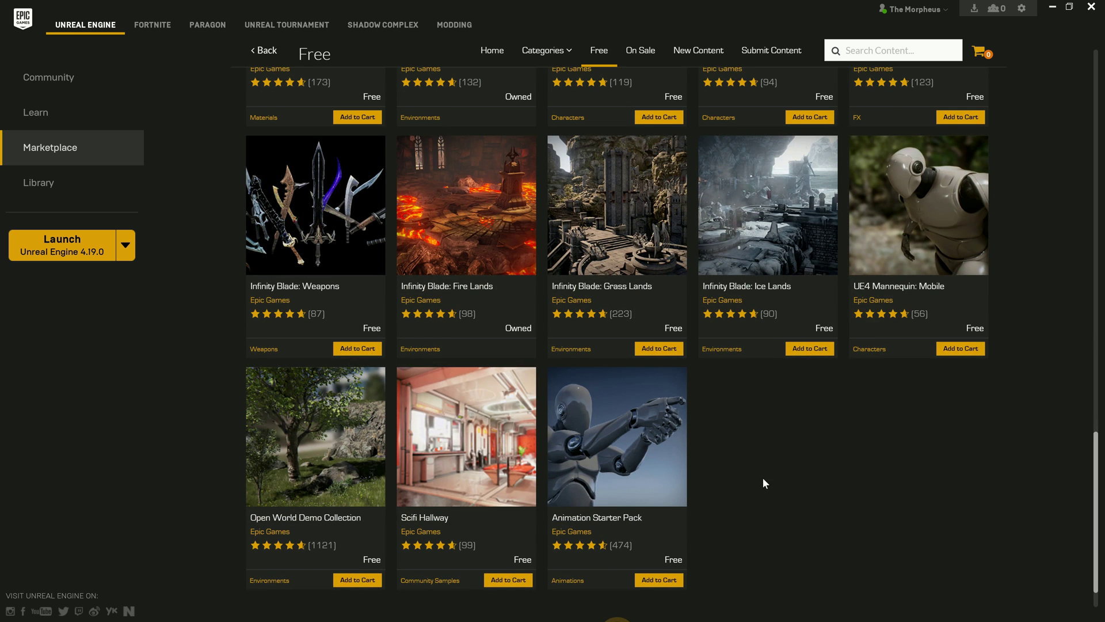
{"action": "scroll", "coordinate": [765, 472], "scroll_direction": "down", "scroll_amount": 1}
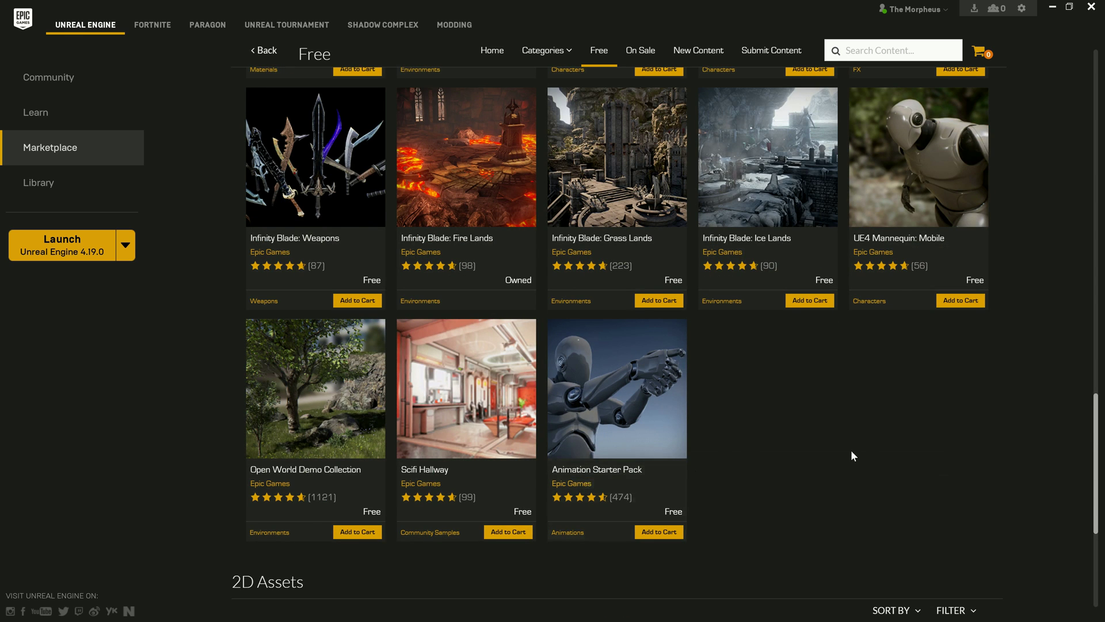
{"action": "scroll", "coordinate": [853, 456], "scroll_direction": "up", "scroll_amount": 2}
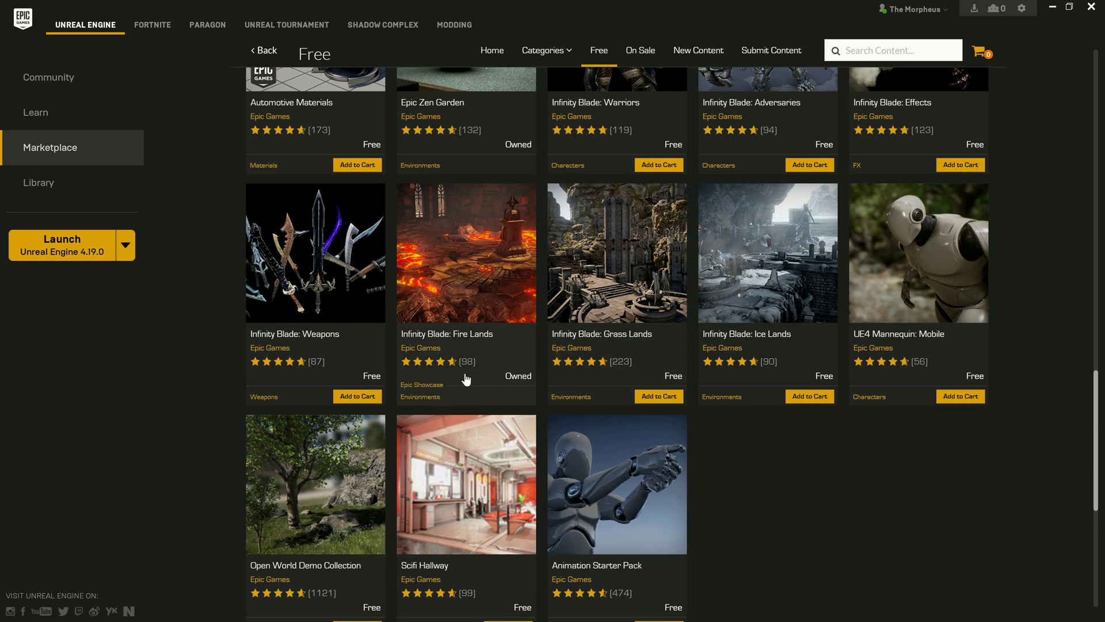
{"action": "left_click", "coordinate": [491, 339]}
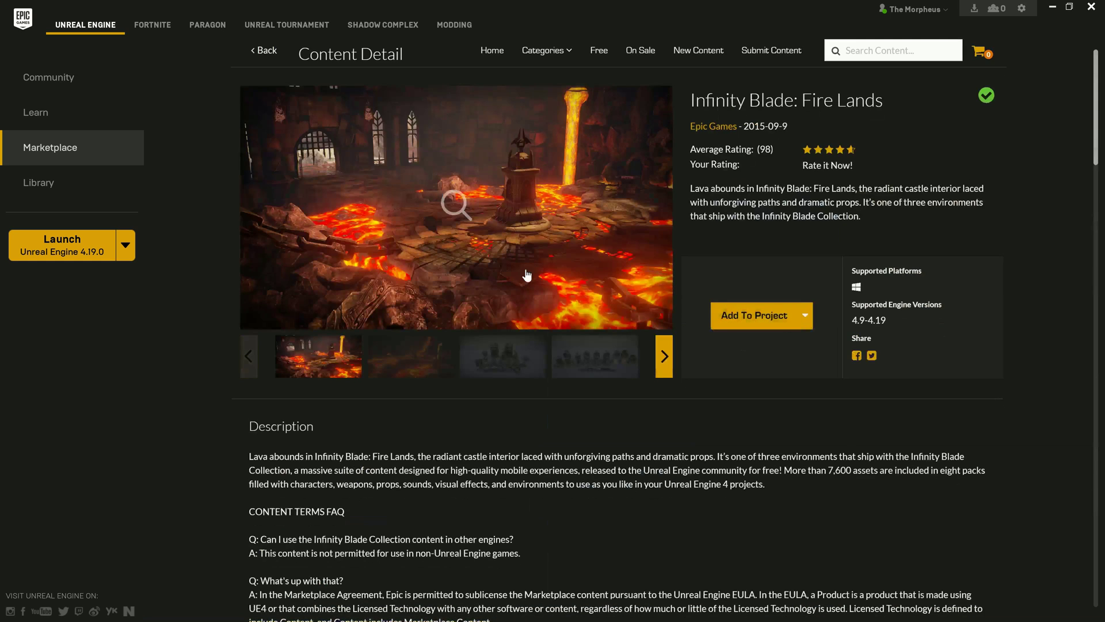
Add Infinity Blade: Fire Lands to the Sequencer project, then go back to the Free listing
{"action": "left_click", "coordinate": [758, 320]}
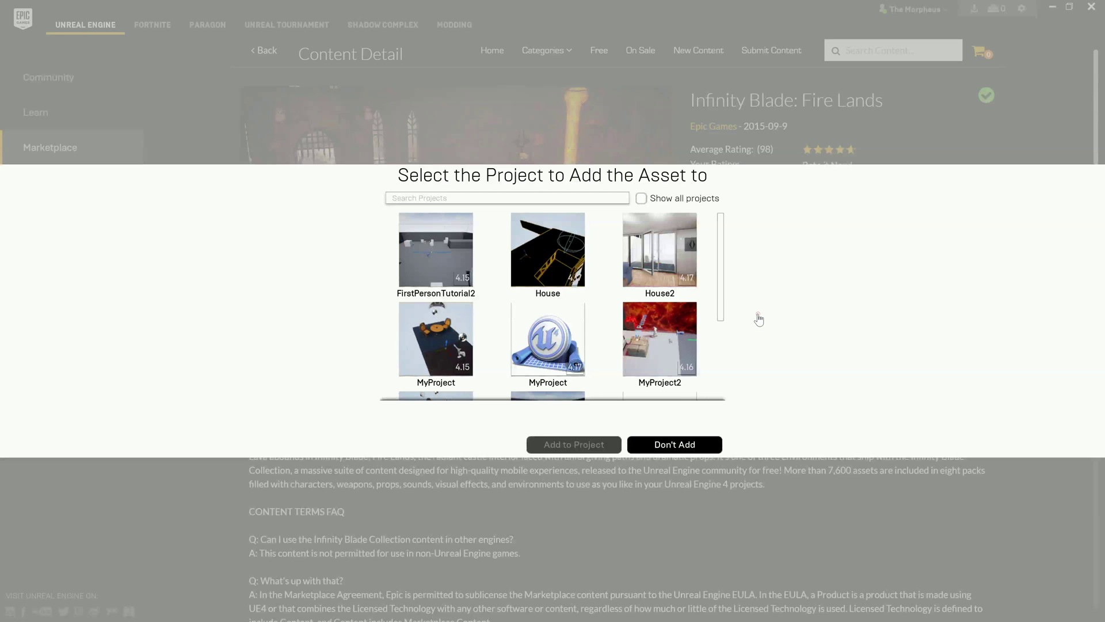
{"action": "scroll", "coordinate": [605, 306], "scroll_direction": "down", "scroll_amount": 1}
{"action": "scroll", "coordinate": [604, 306], "scroll_direction": "down", "scroll_amount": 2}
{"action": "scroll", "coordinate": [604, 307], "scroll_direction": "down", "scroll_amount": 2}
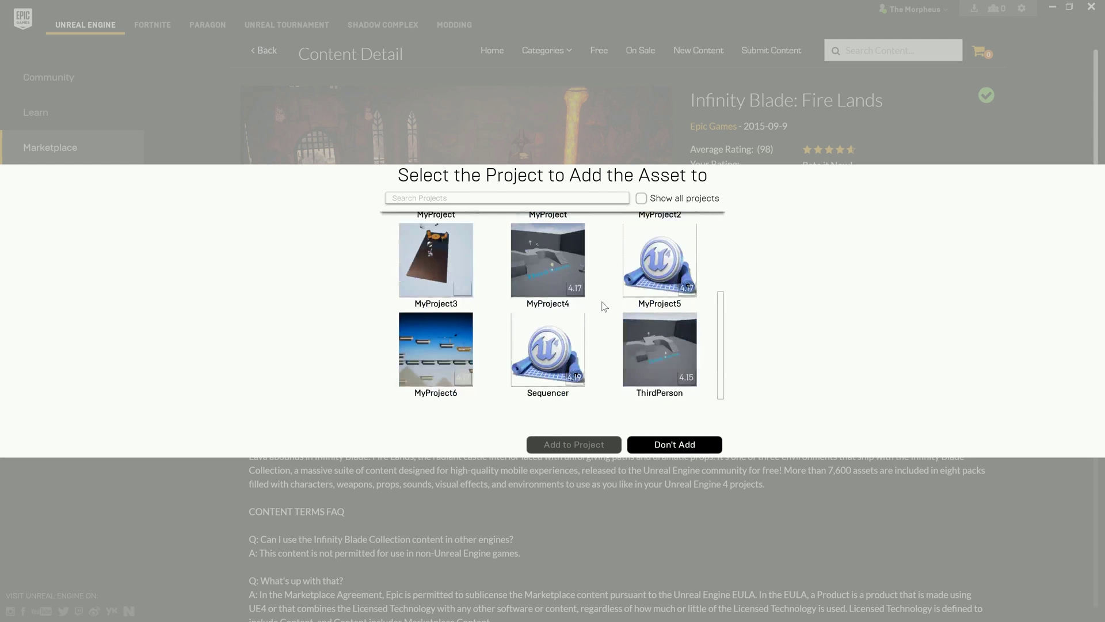
{"action": "left_click", "coordinate": [549, 354]}
{"action": "left_click", "coordinate": [576, 445]}
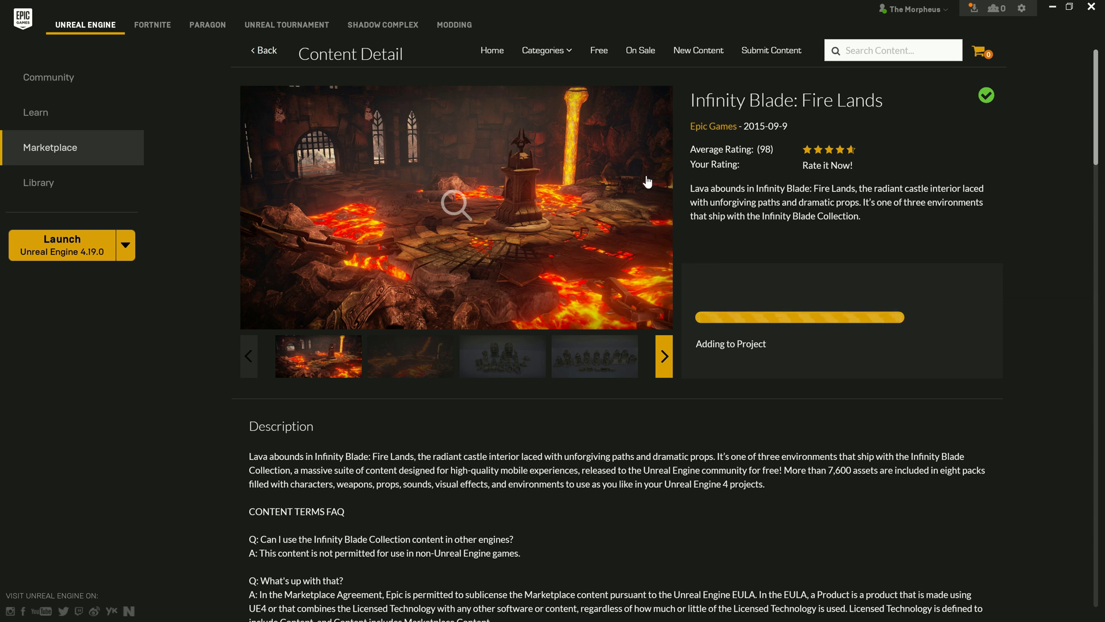
{"action": "left_click", "coordinate": [599, 54]}
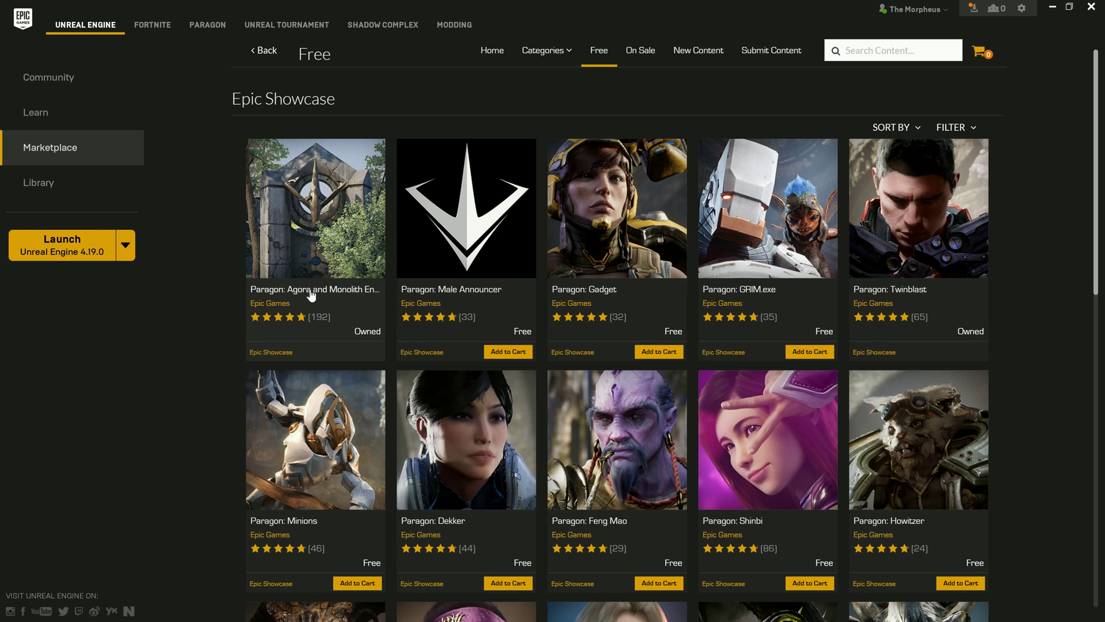
Add Paragon: Twinblast to the Sequencer project from its details page
{"action": "left_click", "coordinate": [939, 294]}
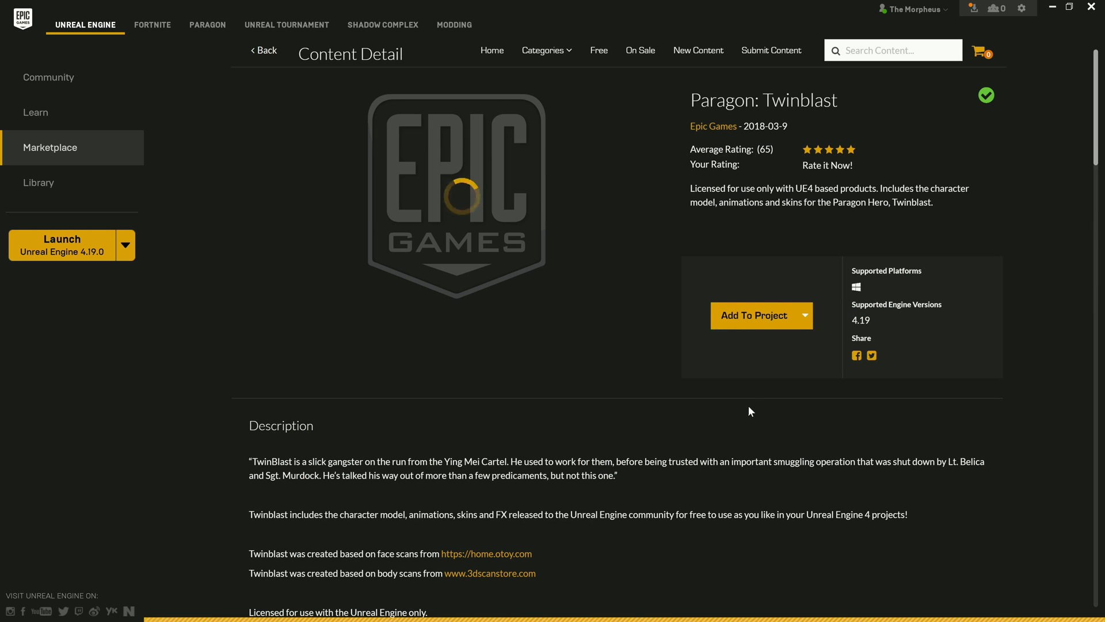
{"action": "left_click", "coordinate": [755, 316]}
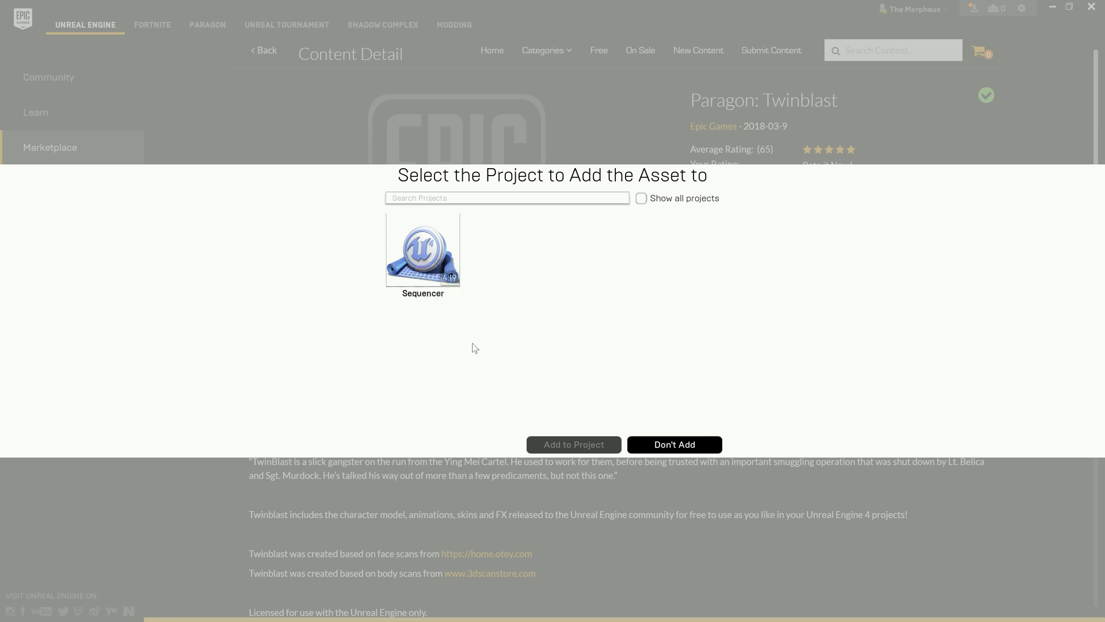
{"action": "left_click", "coordinate": [425, 287]}
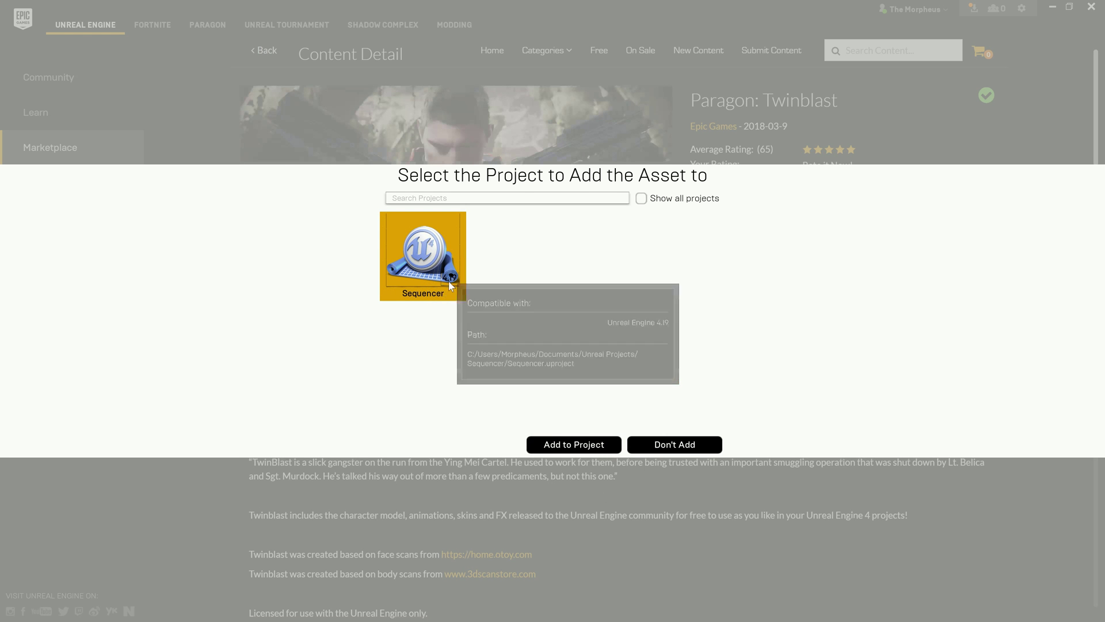
{"action": "left_click", "coordinate": [545, 444]}
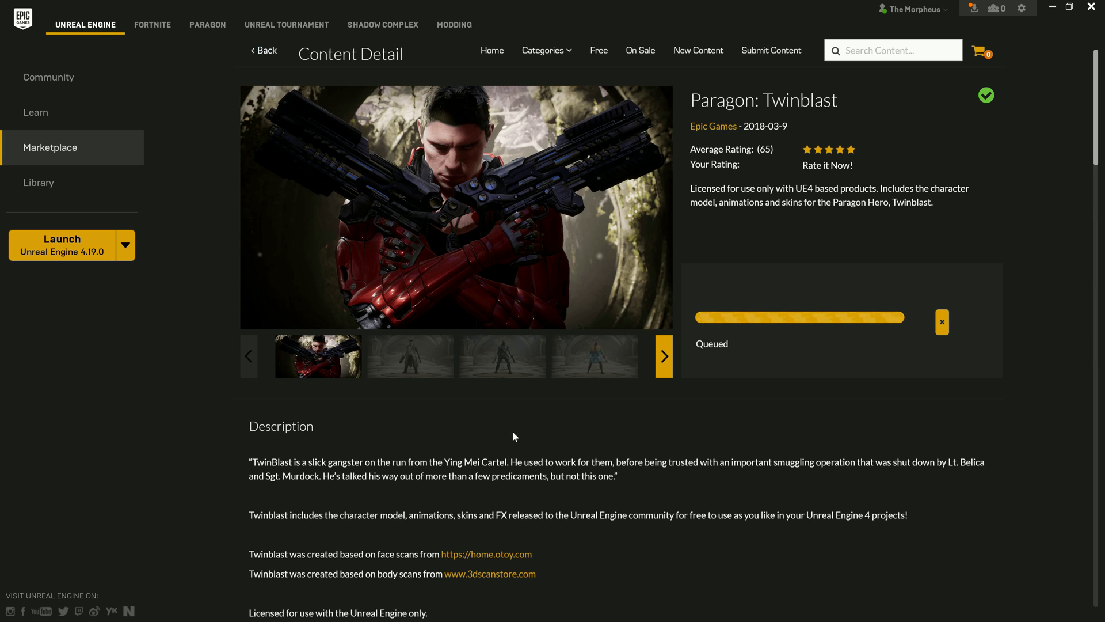
Look through Twinblast's technical details and check progress of the pending asset additions
{"action": "scroll", "coordinate": [573, 425], "scroll_direction": "down", "scroll_amount": 1}
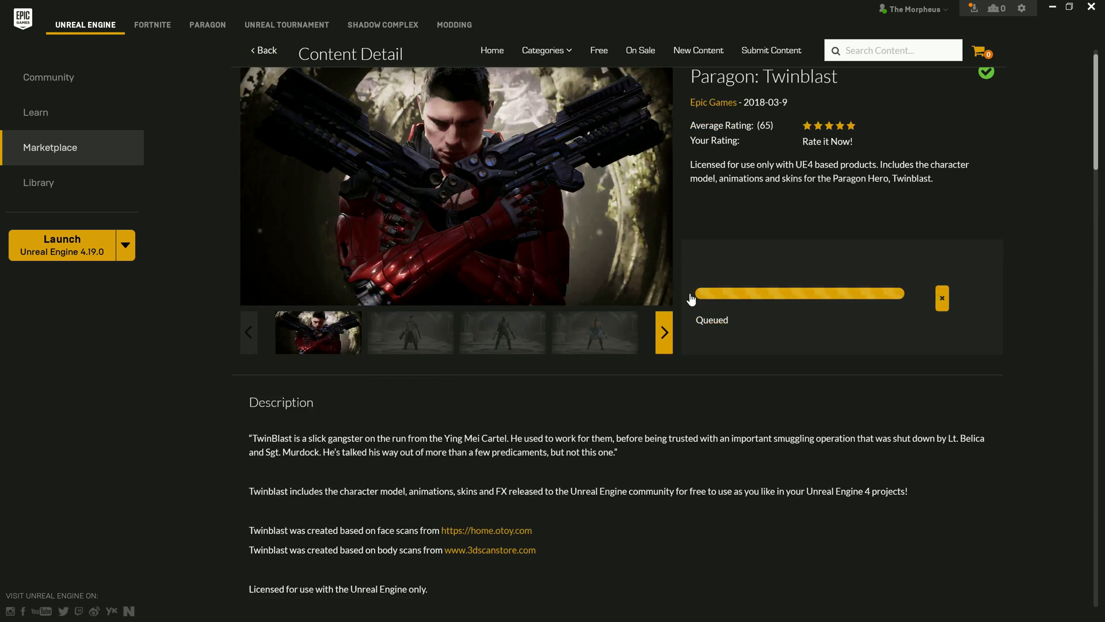
{"action": "scroll", "coordinate": [670, 430], "scroll_direction": "down", "scroll_amount": 2}
{"action": "scroll", "coordinate": [693, 423], "scroll_direction": "down", "scroll_amount": 1}
{"action": "scroll", "coordinate": [676, 427], "scroll_direction": "down", "scroll_amount": 1}
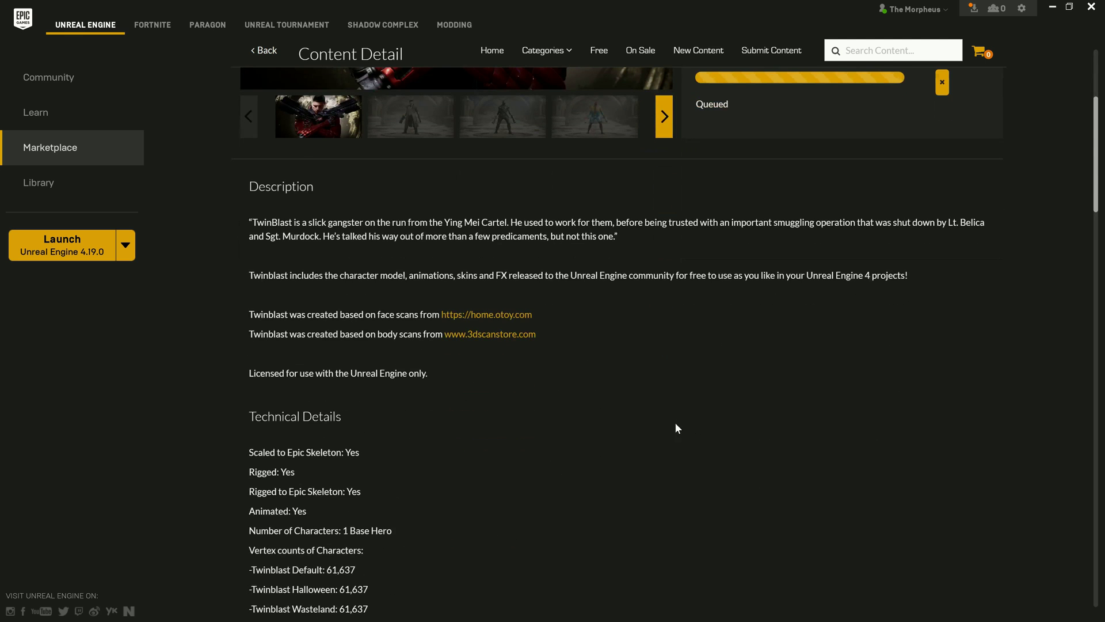
{"action": "scroll", "coordinate": [661, 392], "scroll_direction": "down", "scroll_amount": 3}
{"action": "scroll", "coordinate": [425, 298], "scroll_direction": "down", "scroll_amount": 1}
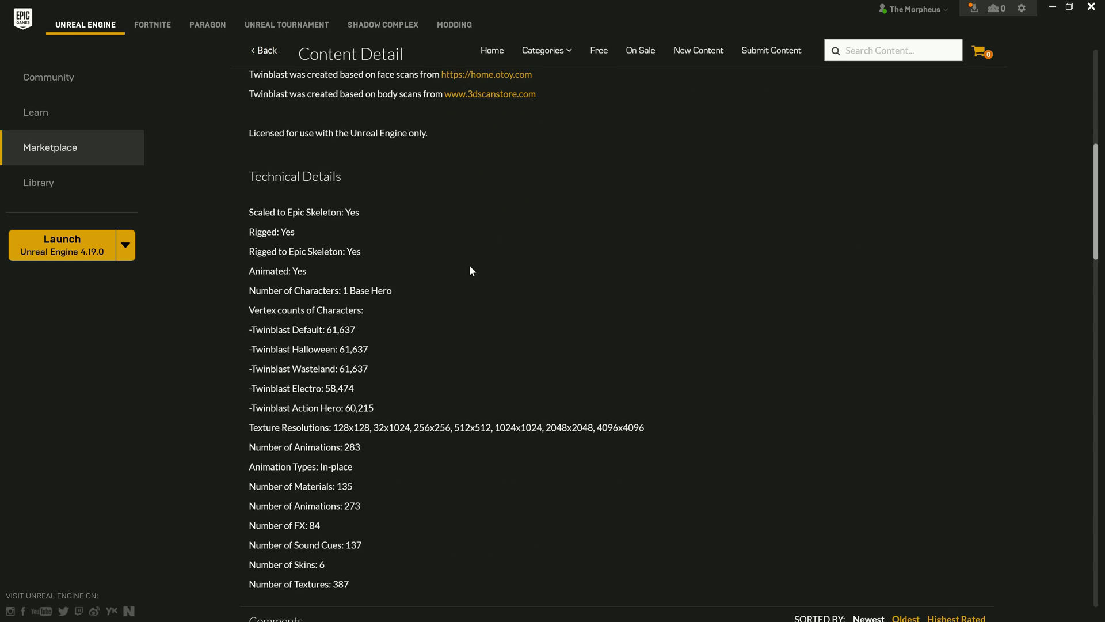
{"action": "scroll", "coordinate": [470, 266], "scroll_direction": "down", "scroll_amount": 2}
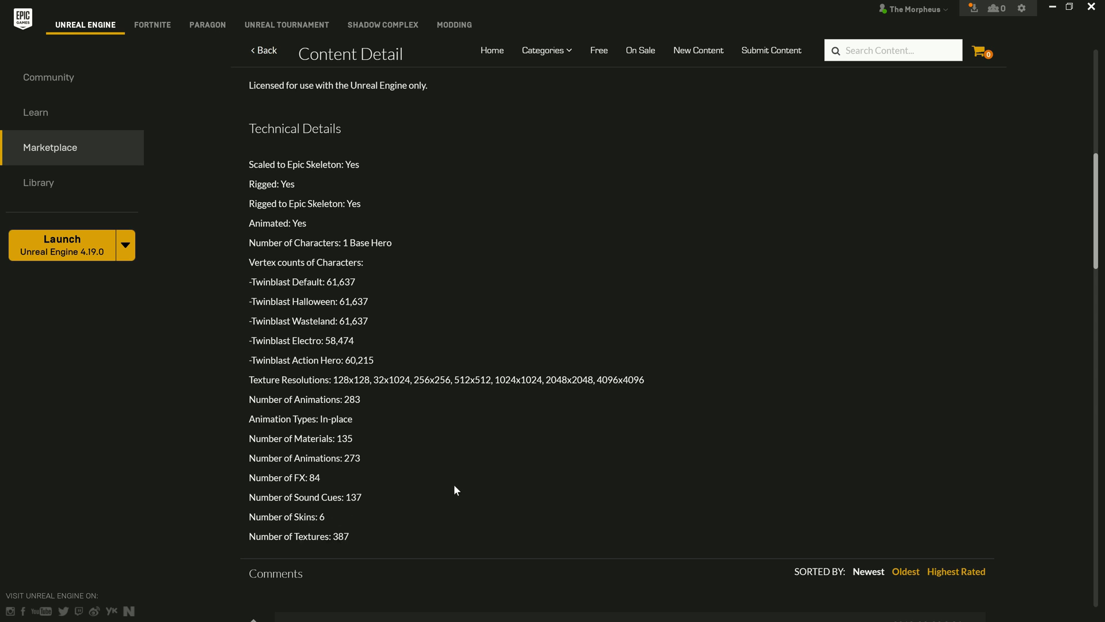
{"action": "scroll", "coordinate": [446, 483], "scroll_direction": "up", "scroll_amount": 10}
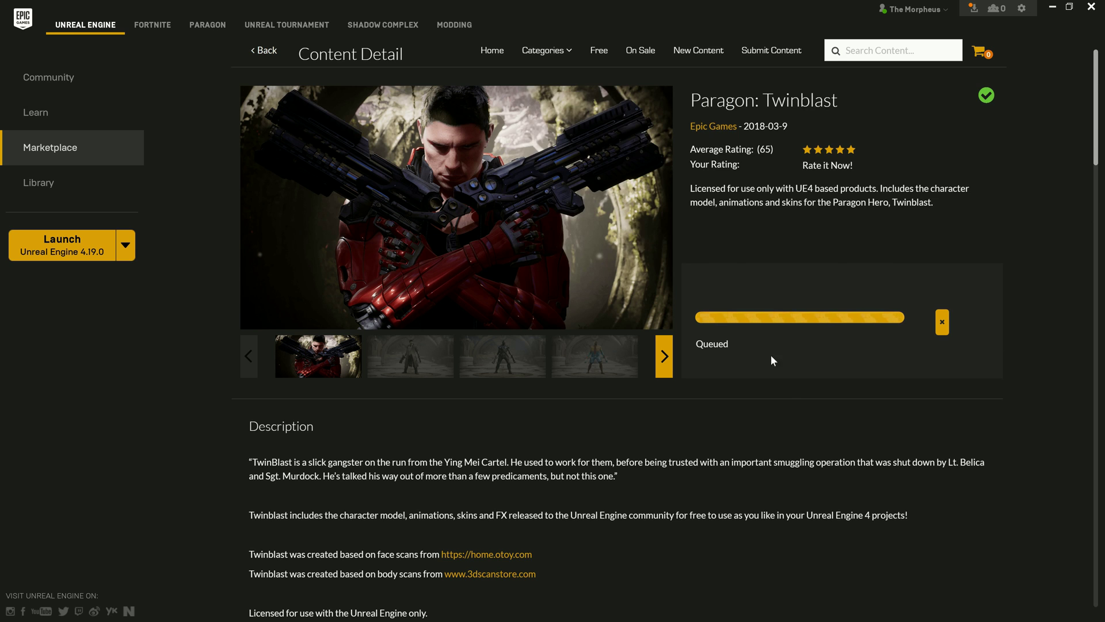
{"action": "left_click", "coordinate": [972, 9]}
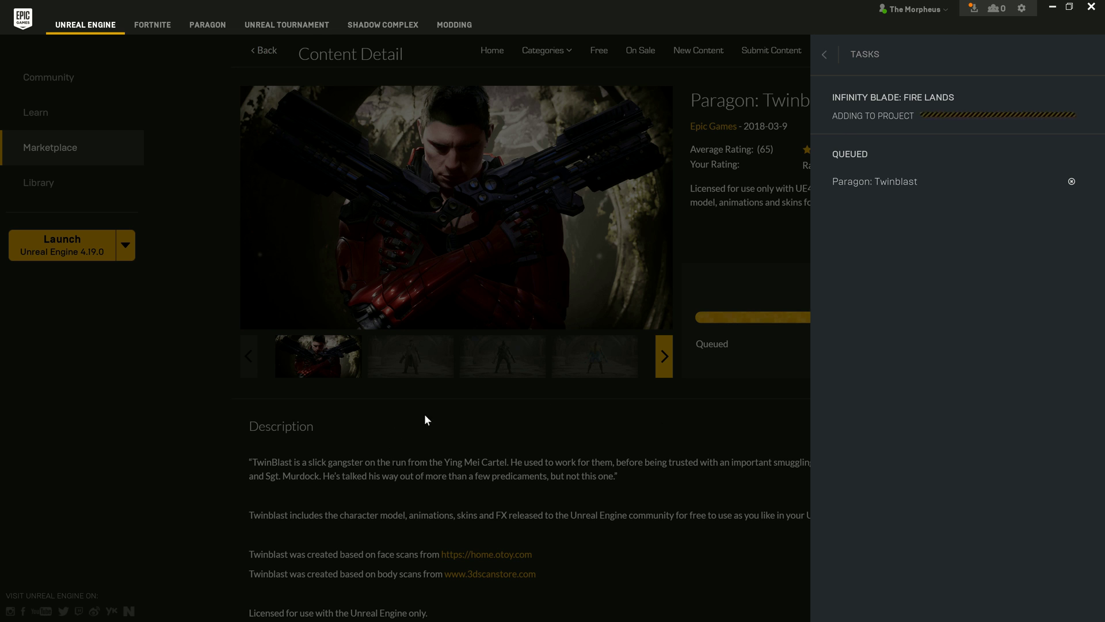
Check the Sequencer project's scene in Unreal Editor, then recheck the launcher's pending additions
{"action": "key", "text": "alt+Tab"}
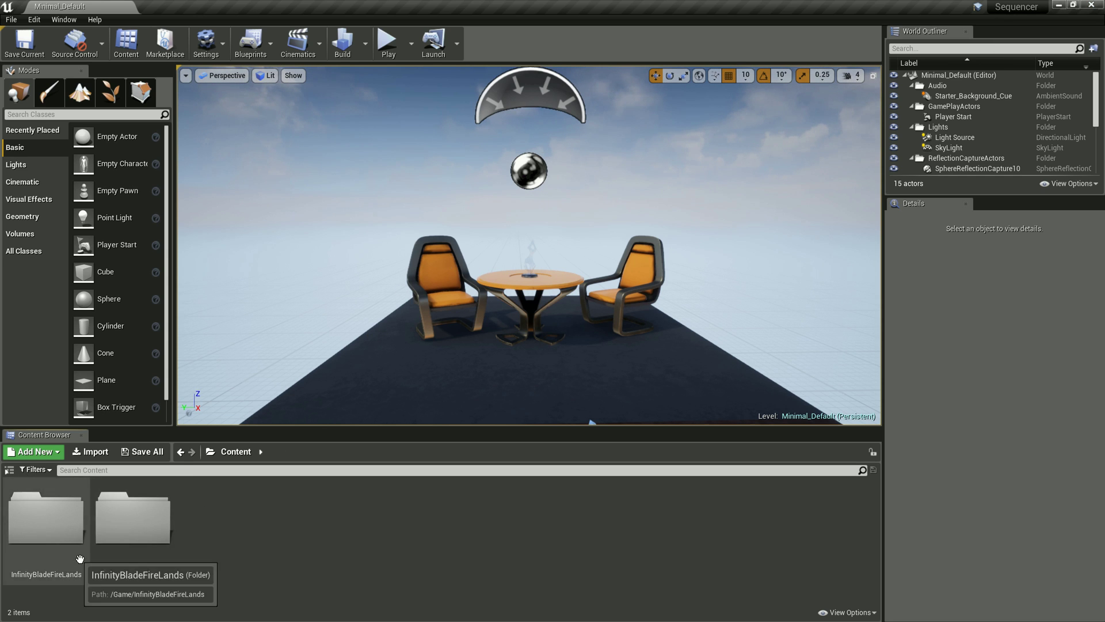
{"action": "mouse_move", "coordinate": [443, 286]}
{"action": "right_mouse_down"}
{"action": "mouse_move", "coordinate": [461, 324]}
{"action": "mouse_move", "coordinate": [442, 306]}
{"action": "mouse_move", "coordinate": [439, 290]}
{"action": "mouse_move", "coordinate": [454, 280]}
{"action": "right_mouse_up"}
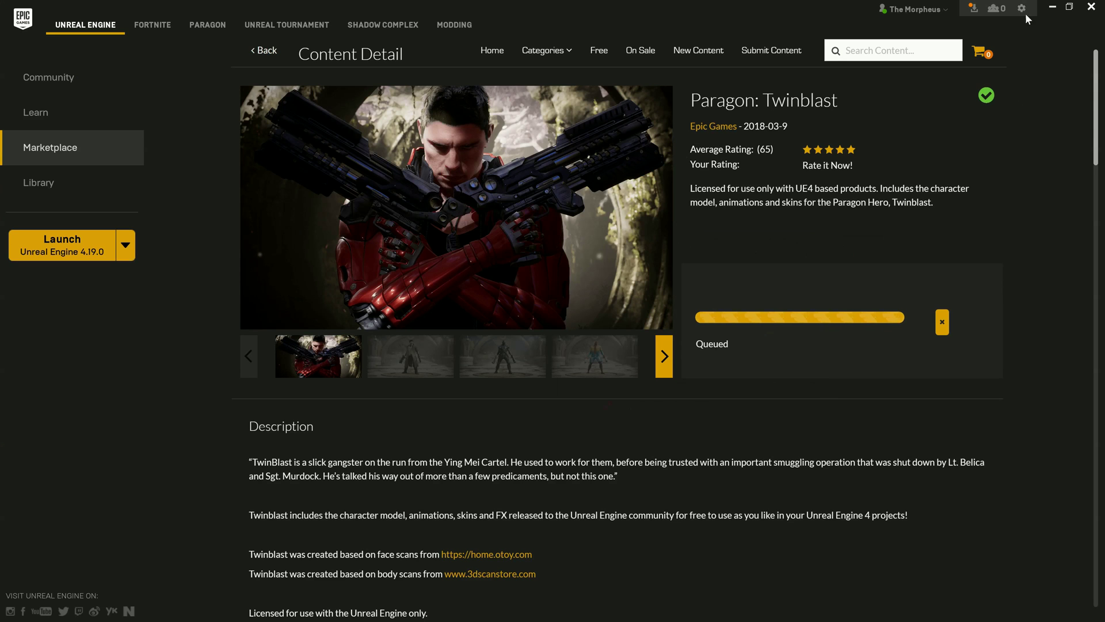
{"action": "left_click", "coordinate": [973, 9]}
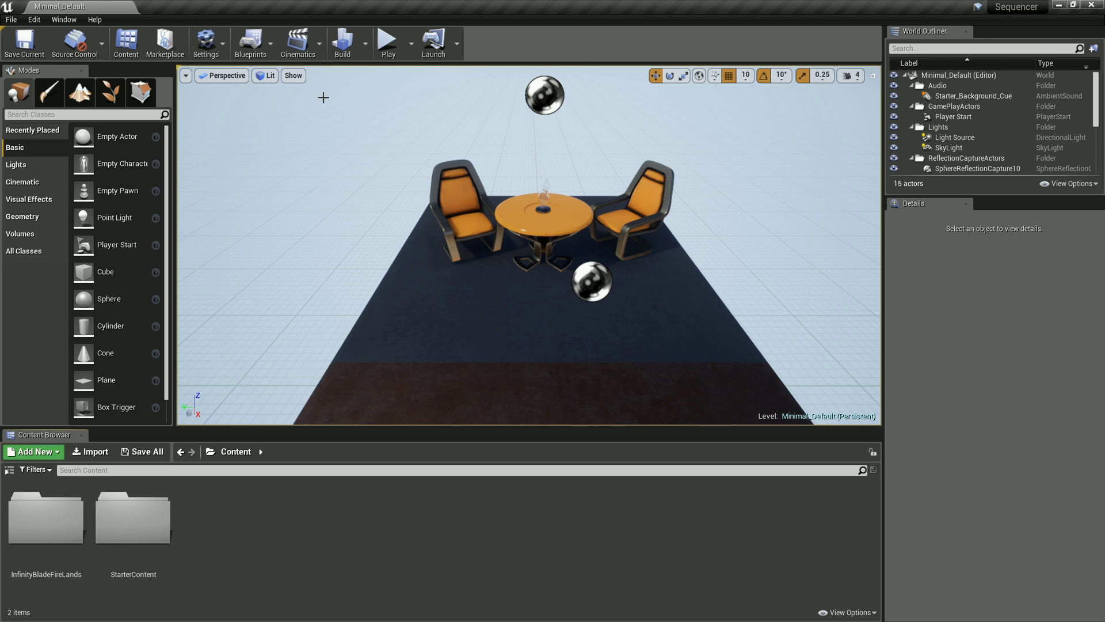
Open the Cinematics toolbar dropdown to see the sequence options
{"action": "left_click", "coordinate": [321, 46]}
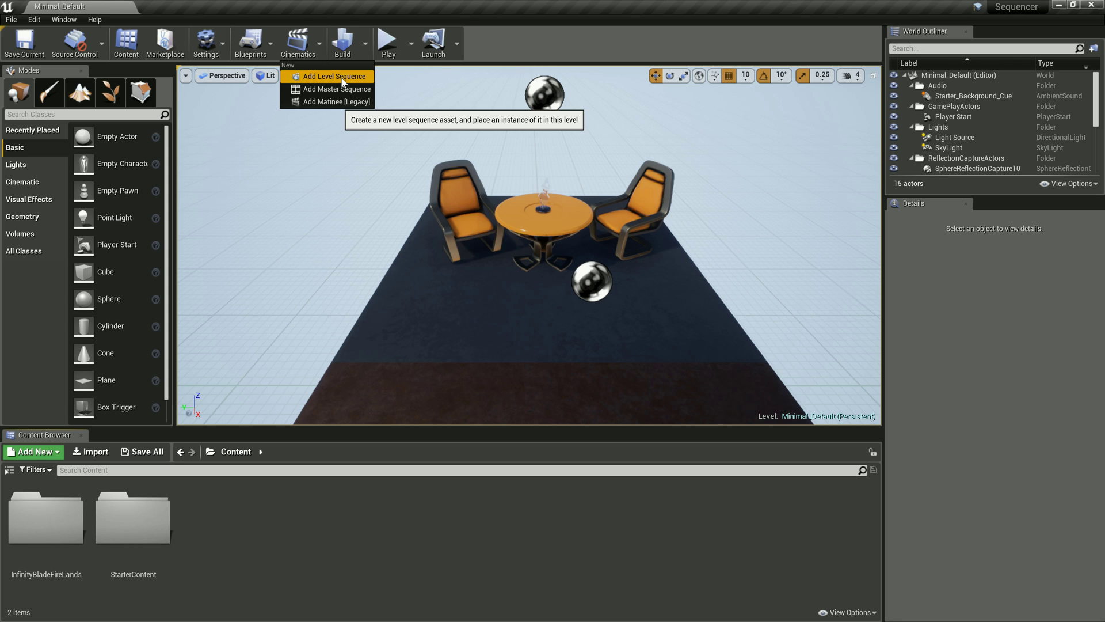
Add a level sequence and create a Cinematics folder under Content
{"action": "left_click", "coordinate": [341, 80]}
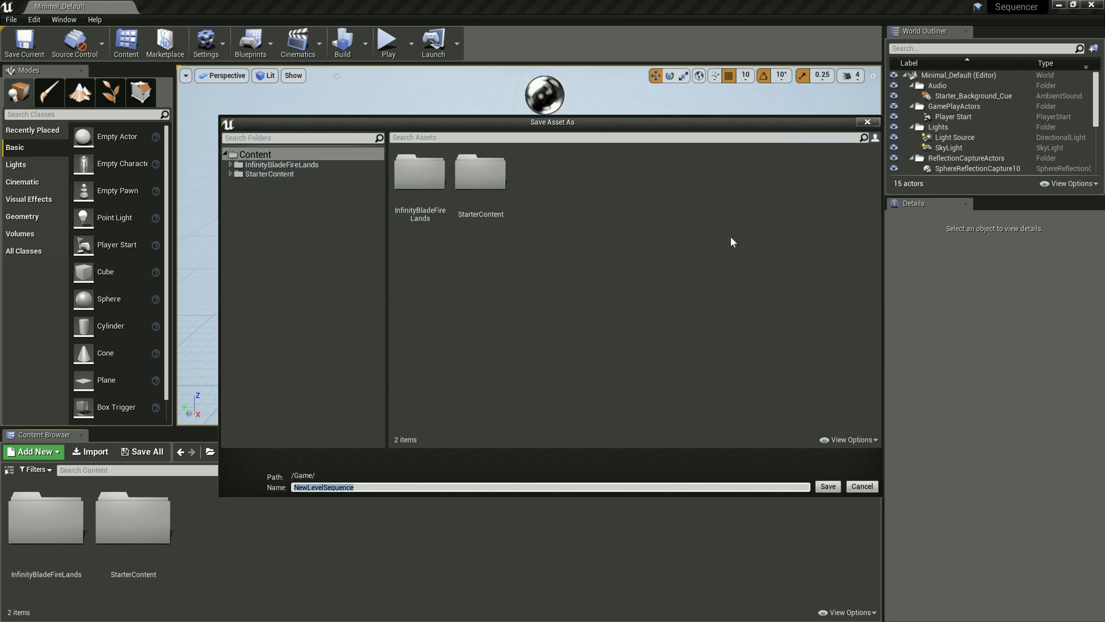
{"action": "right_click", "coordinate": [575, 193]}
{"action": "left_click", "coordinate": [605, 209]}
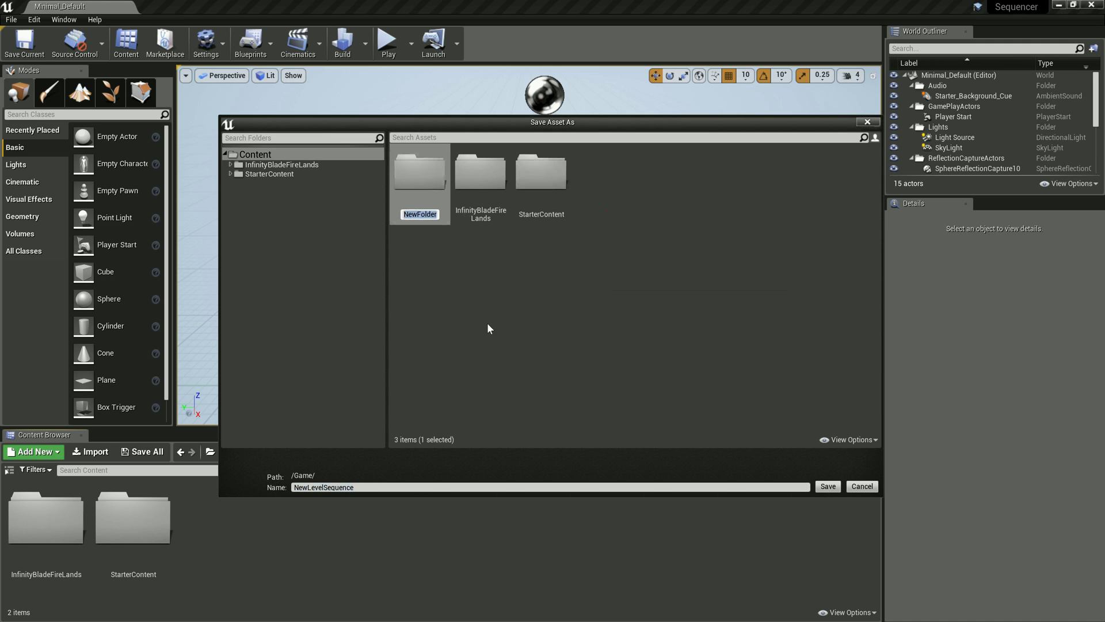
{"action": "type", "text": "Cinematixs"}
{"action": "key", "text": "BackSpace"}
{"action": "key", "text": "BackSpace"}
{"action": "type", "text": "cs"}
{"action": "key", "text": "Return"}
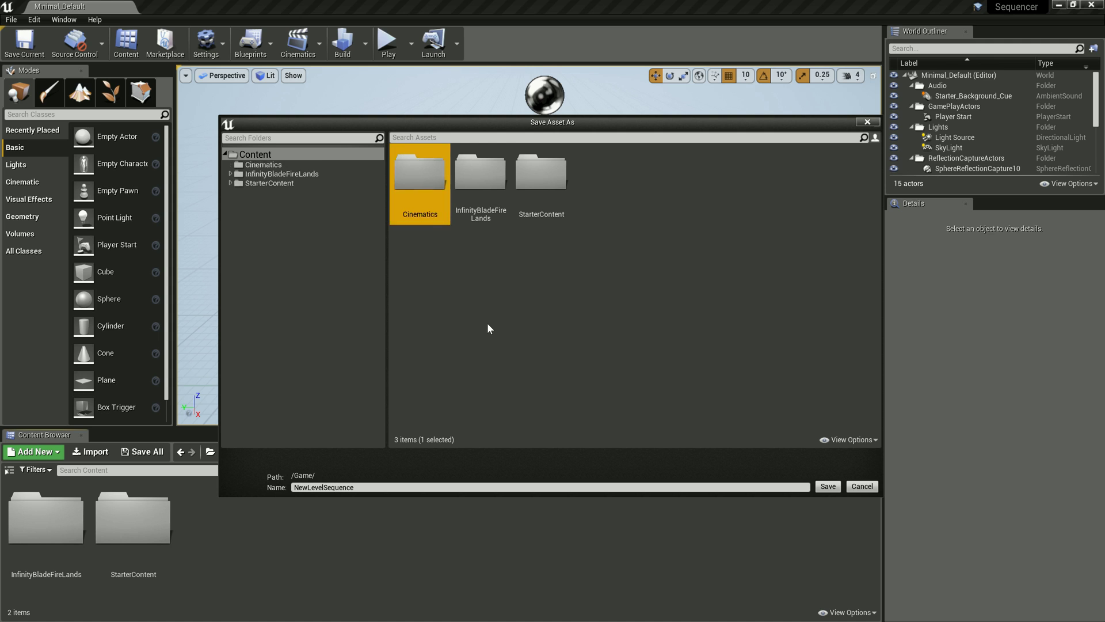
Save the new level sequence as Master inside the Cinematics folder
{"action": "double_click", "coordinate": [423, 178]}
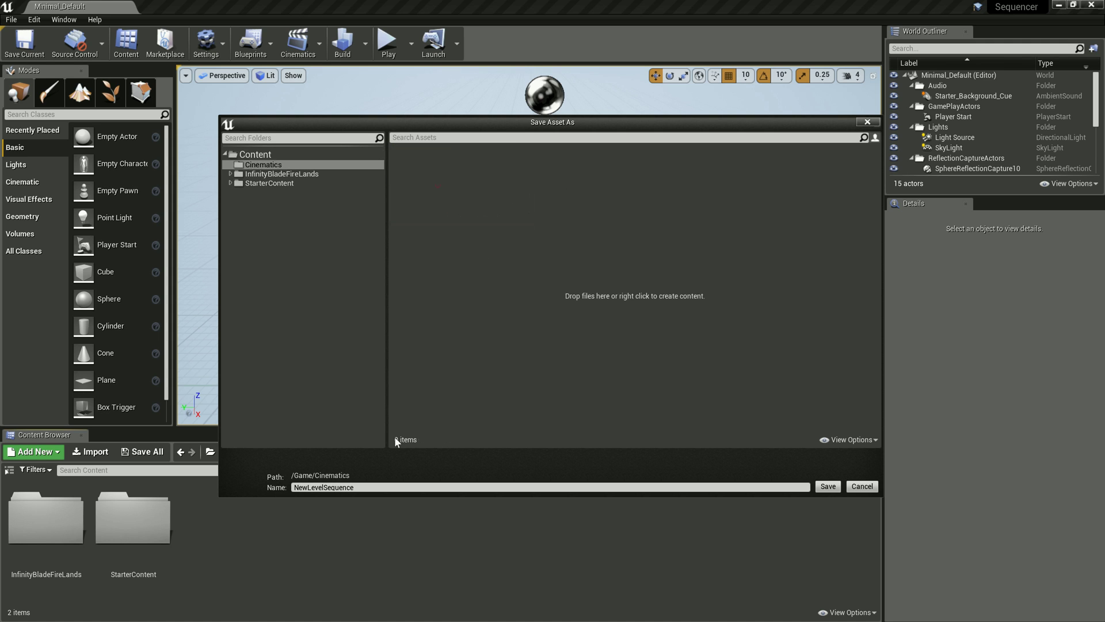
{"action": "left_click", "coordinate": [381, 487]}
{"action": "type", "text": "Master"}
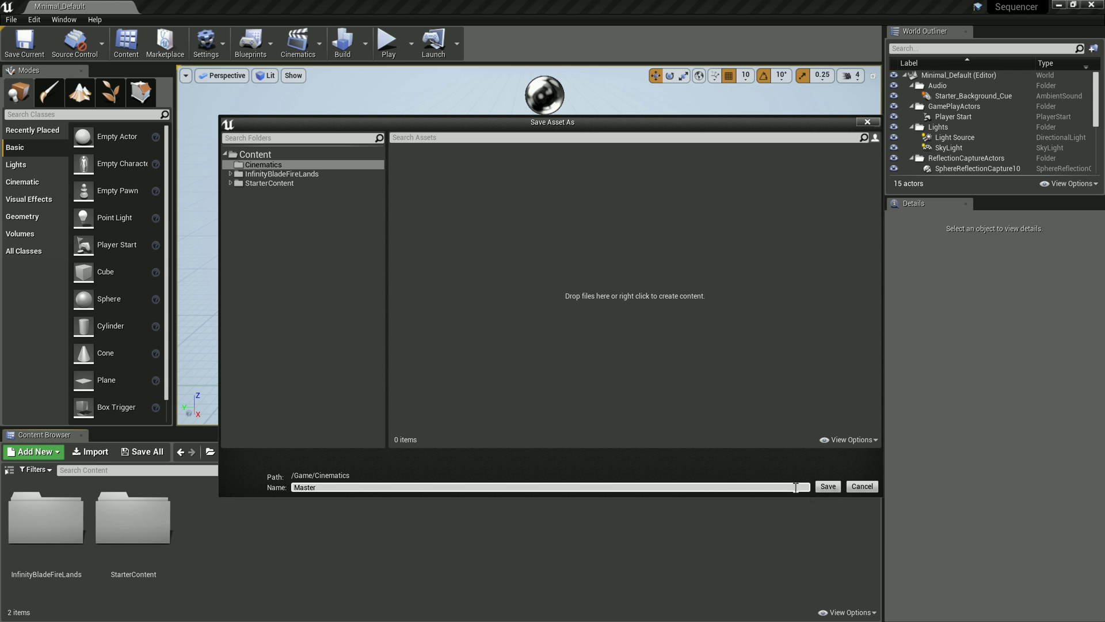
{"action": "left_click", "coordinate": [840, 488]}
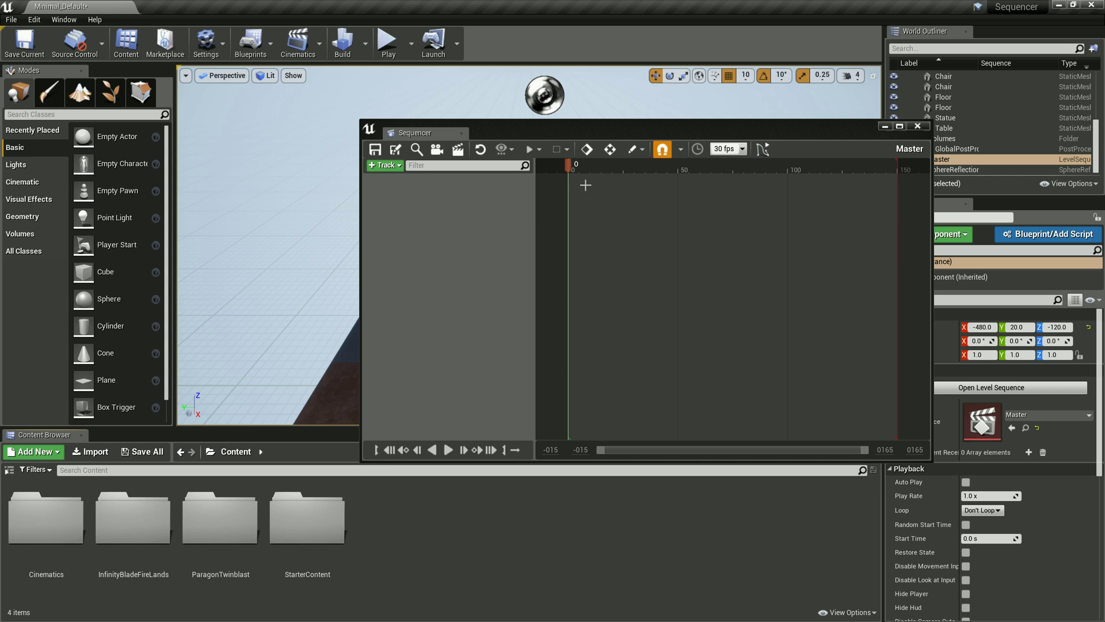
Scroll back and forth in the new Master sequence's Sequencer window
{"action": "scroll", "coordinate": [115, 230], "scroll_direction": "down", "scroll_amount": 1}
{"action": "scroll", "coordinate": [115, 230], "scroll_direction": "up", "scroll_amount": 1}
{"action": "scroll", "coordinate": [107, 223], "scroll_direction": "down", "scroll_amount": 1}
{"action": "scroll", "coordinate": [138, 265], "scroll_direction": "up", "scroll_amount": 1}
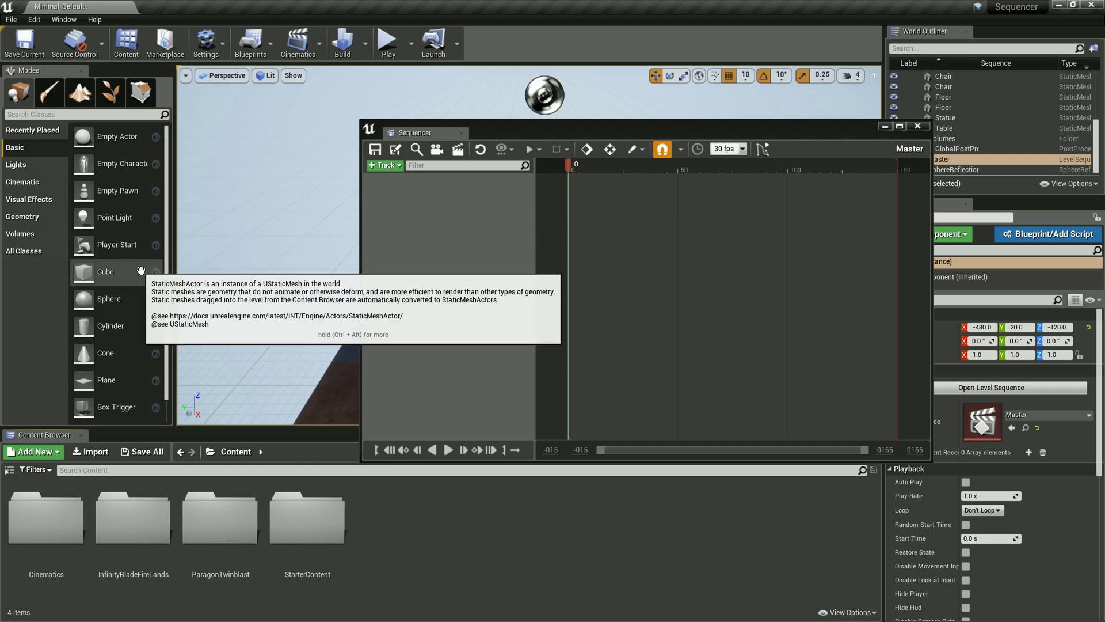
{"action": "scroll", "coordinate": [112, 325], "scroll_direction": "down", "scroll_amount": 1}
{"action": "scroll", "coordinate": [112, 325], "scroll_direction": "up", "scroll_amount": 1}
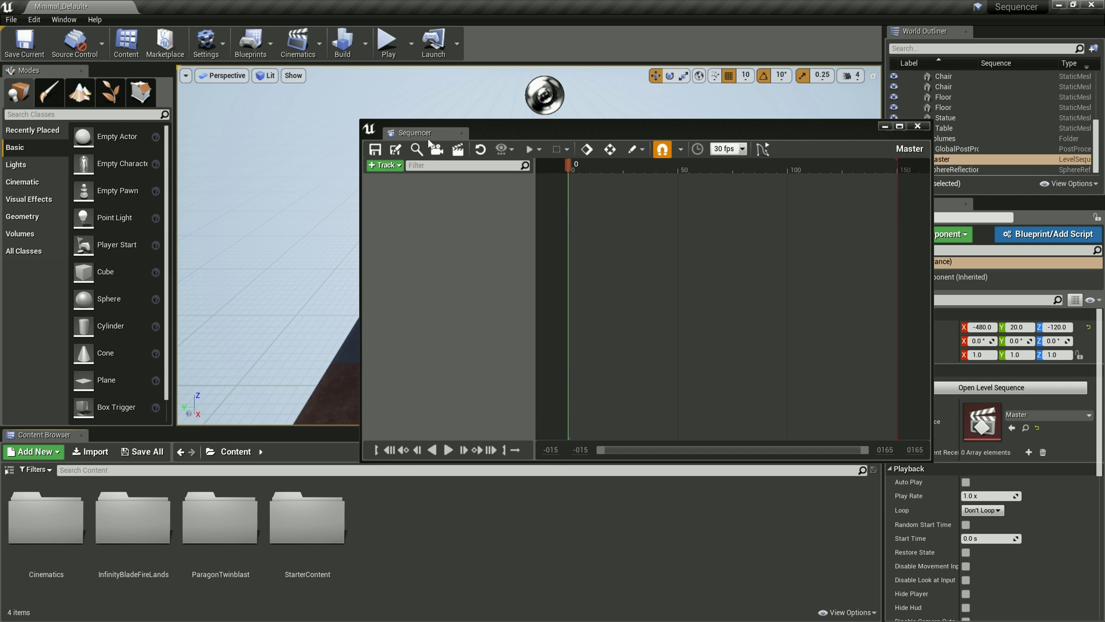
Dock Sequencer in the bottom panel and restore the four-pane Left, Front, Perspective, Top viewport layout
{"action": "mouse_move", "coordinate": [415, 133]}
{"action": "left_mouse_down"}
{"action": "mouse_move", "coordinate": [253, 367]}
{"action": "mouse_move", "coordinate": [120, 412]}
{"action": "left_mouse_up"}
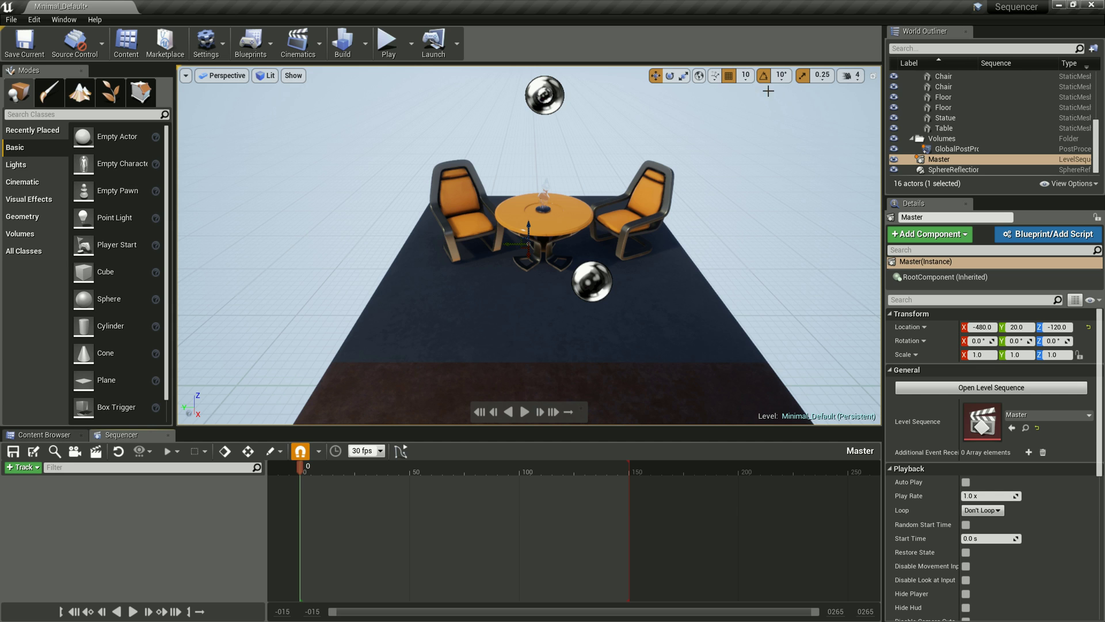
{"action": "left_click", "coordinate": [872, 76]}
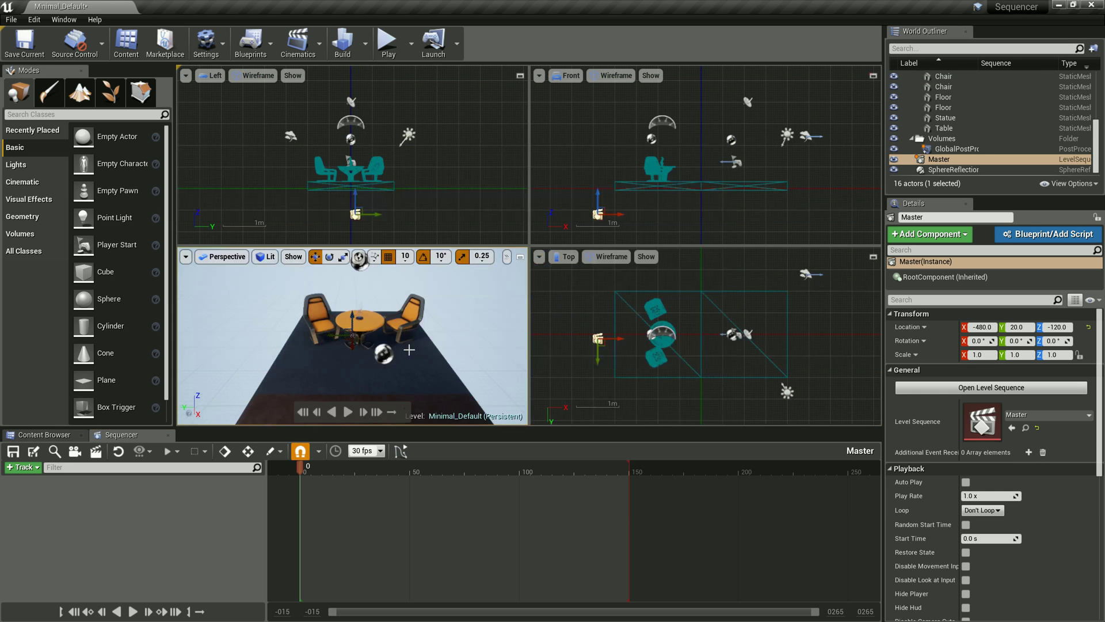
{"action": "left_click", "coordinate": [520, 257]}
{"action": "left_click", "coordinate": [872, 75]}
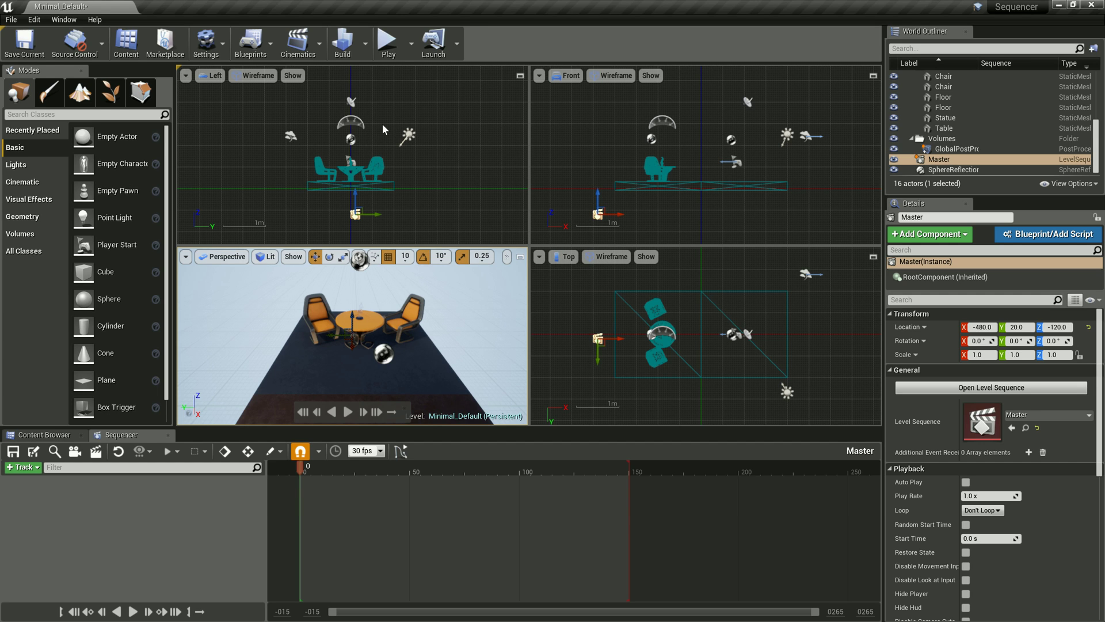
{"action": "left_click", "coordinate": [185, 75]}
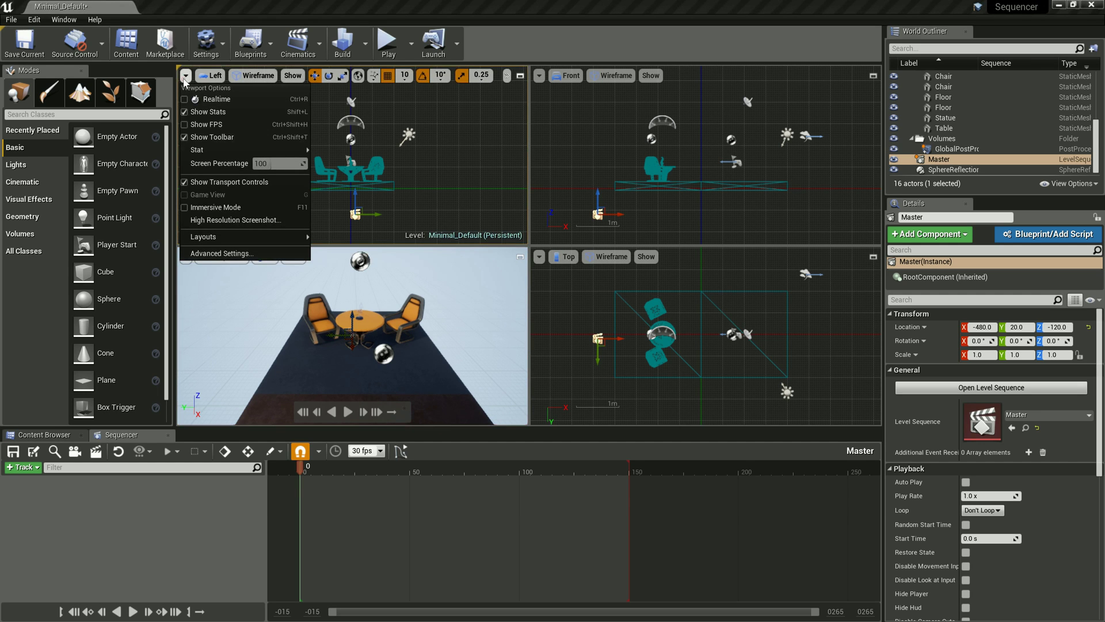
Switch the viewport layout to two panes side by side
{"action": "mouse_move", "coordinate": [229, 238]}
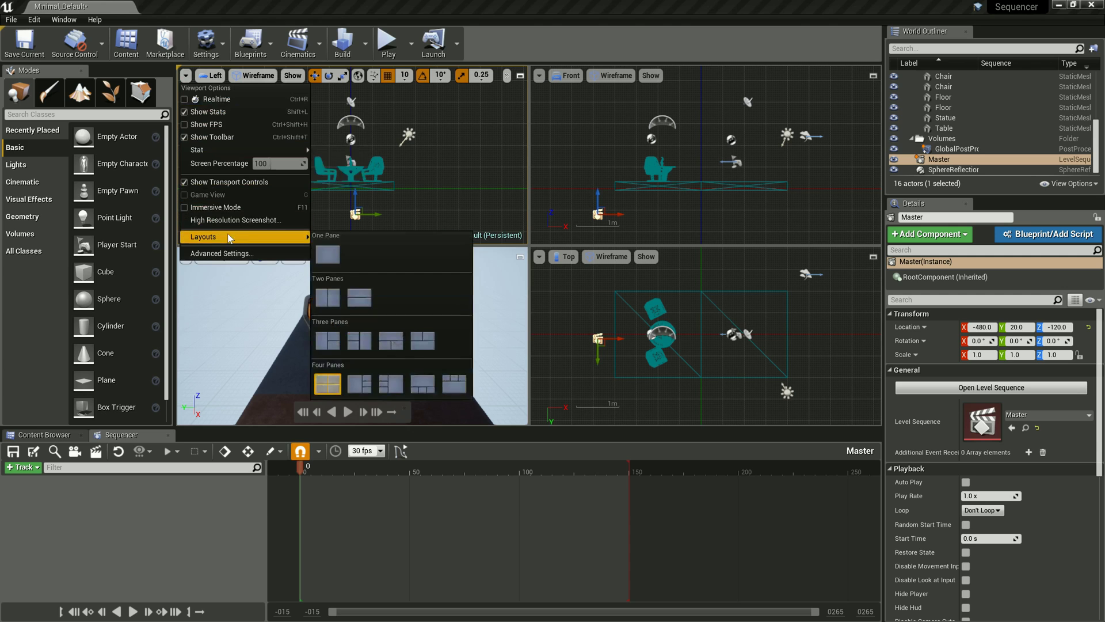
{"action": "left_click", "coordinate": [331, 302]}
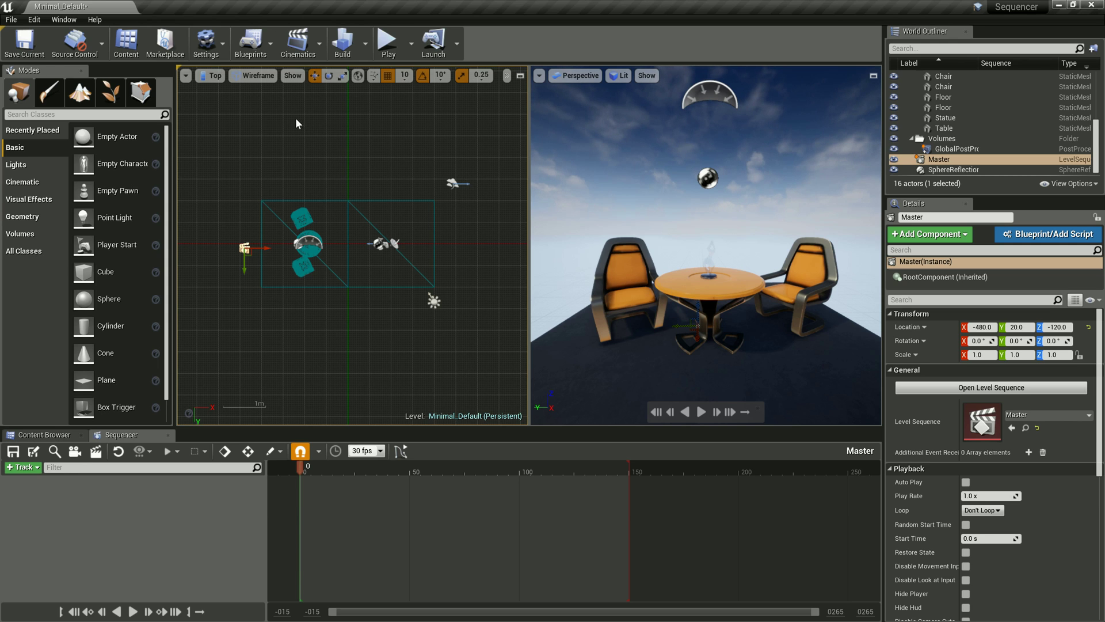
Make the left pane a Perspective view and the right pane a Cinematic Viewport
{"action": "left_click", "coordinate": [210, 78]}
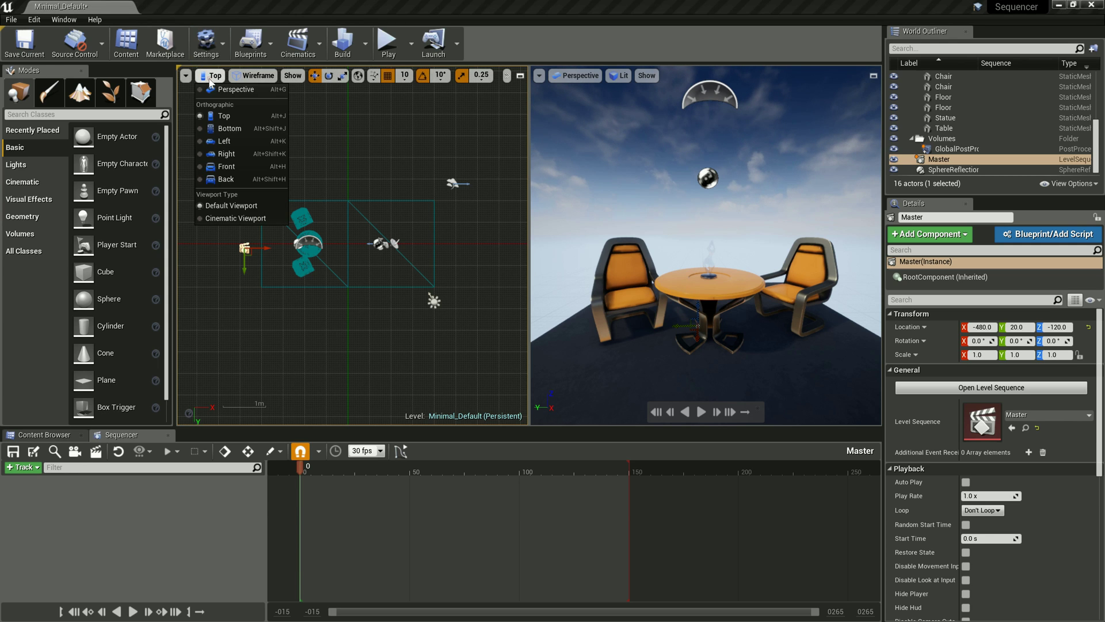
{"action": "left_click", "coordinate": [236, 89]}
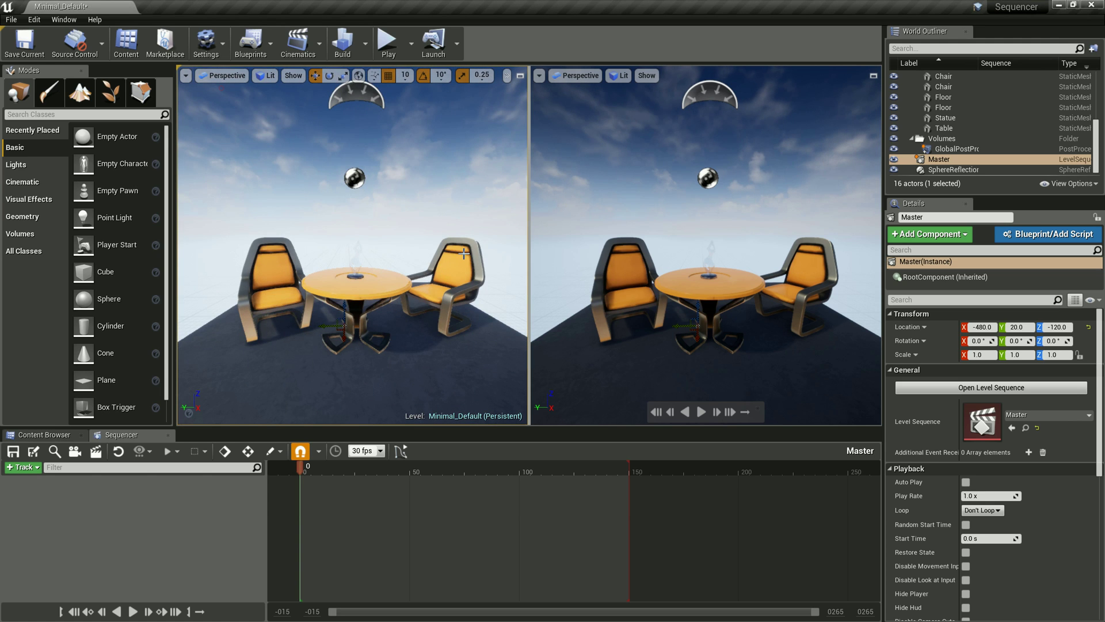
{"action": "left_click", "coordinate": [593, 77]}
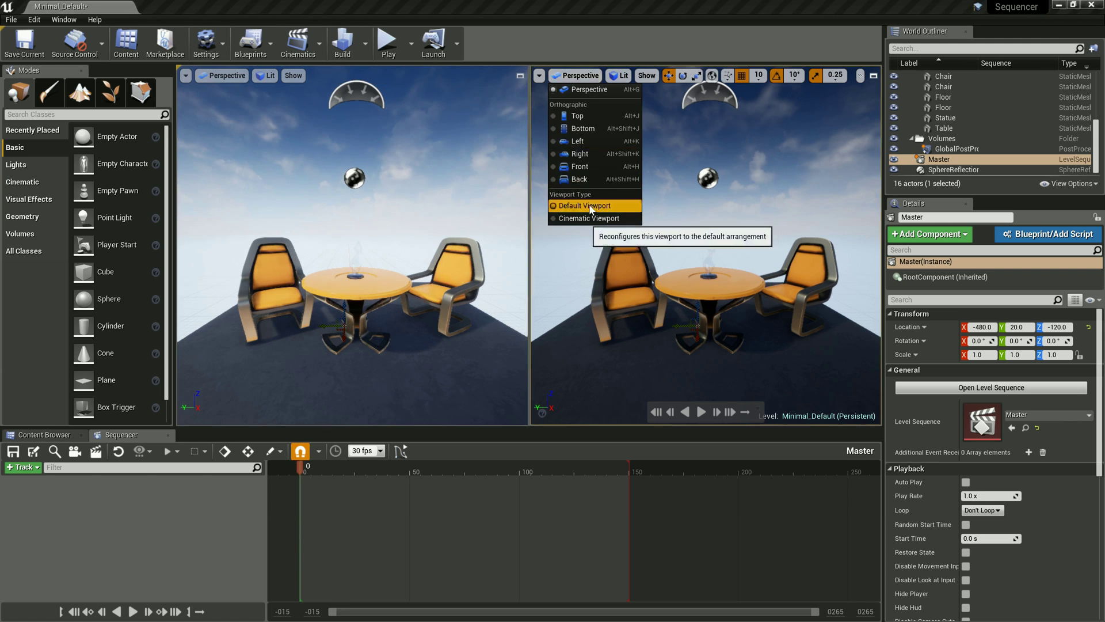
{"action": "left_click", "coordinate": [570, 219]}
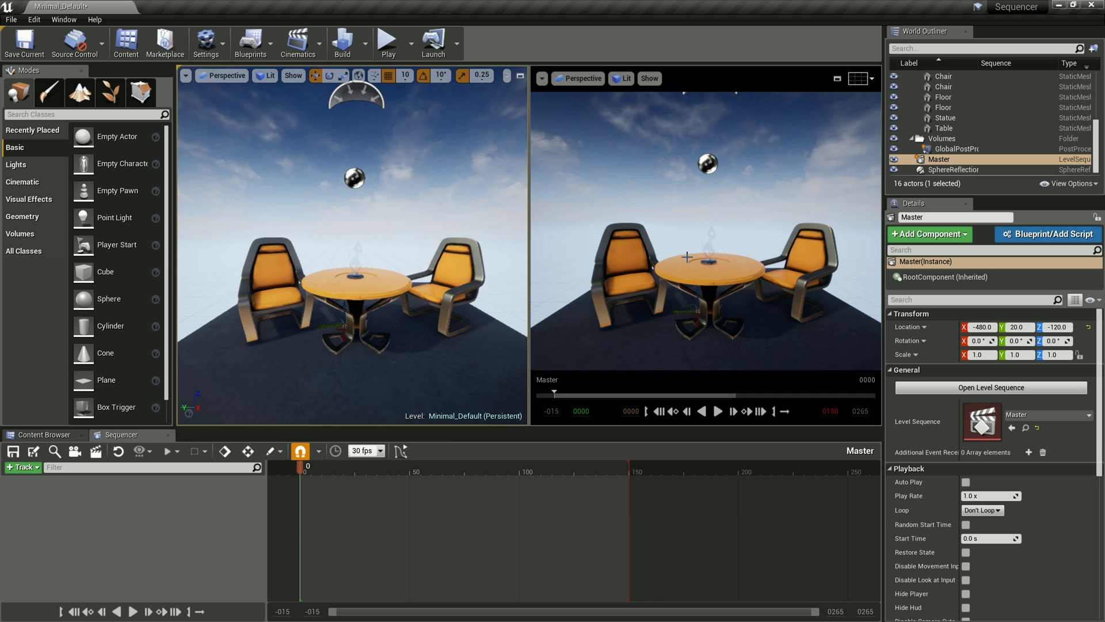
Switch the bottom panel to the Content Browser
{"action": "scroll", "coordinate": [687, 256], "scroll_direction": "up", "scroll_amount": 3}
{"action": "scroll", "coordinate": [645, 318], "scroll_direction": "down", "scroll_amount": 3}
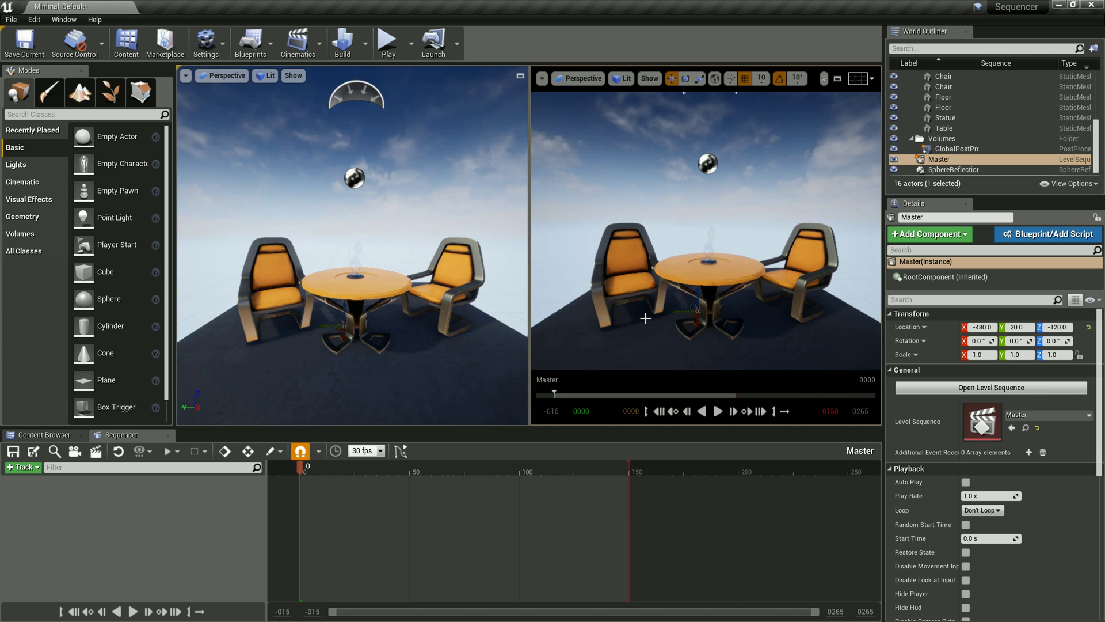
{"action": "scroll", "coordinate": [666, 286], "scroll_direction": "down", "scroll_amount": 3}
{"action": "left_click", "coordinate": [44, 435]}
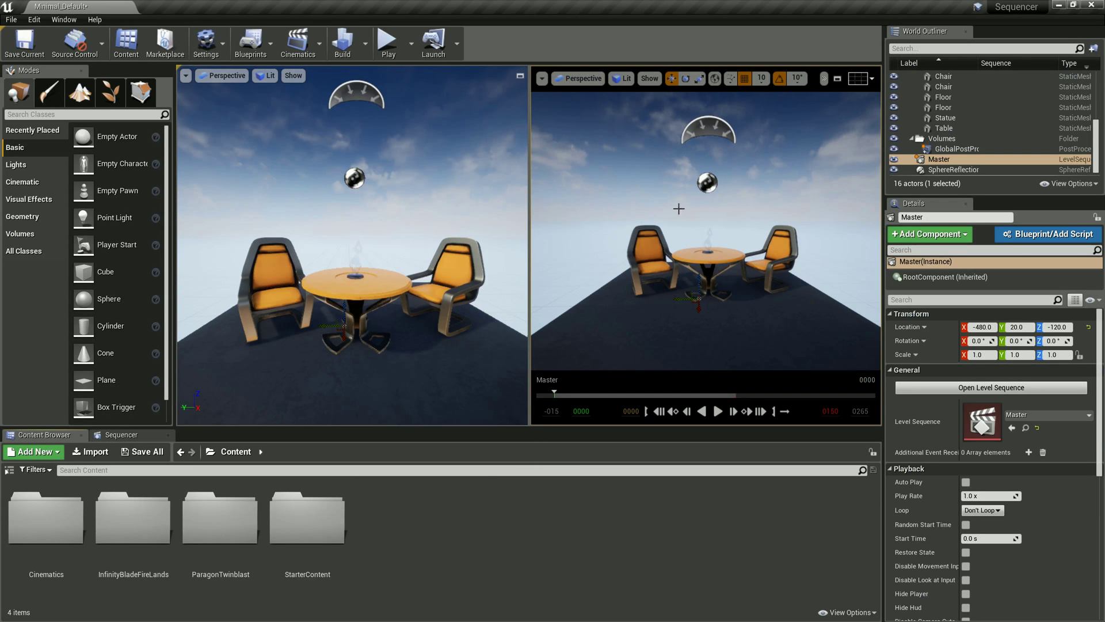
Reframe the right viewport to show more sky, toggle Game View with G, and select the Floor
{"action": "scroll", "coordinate": [638, 277], "scroll_direction": "down", "scroll_amount": 5}
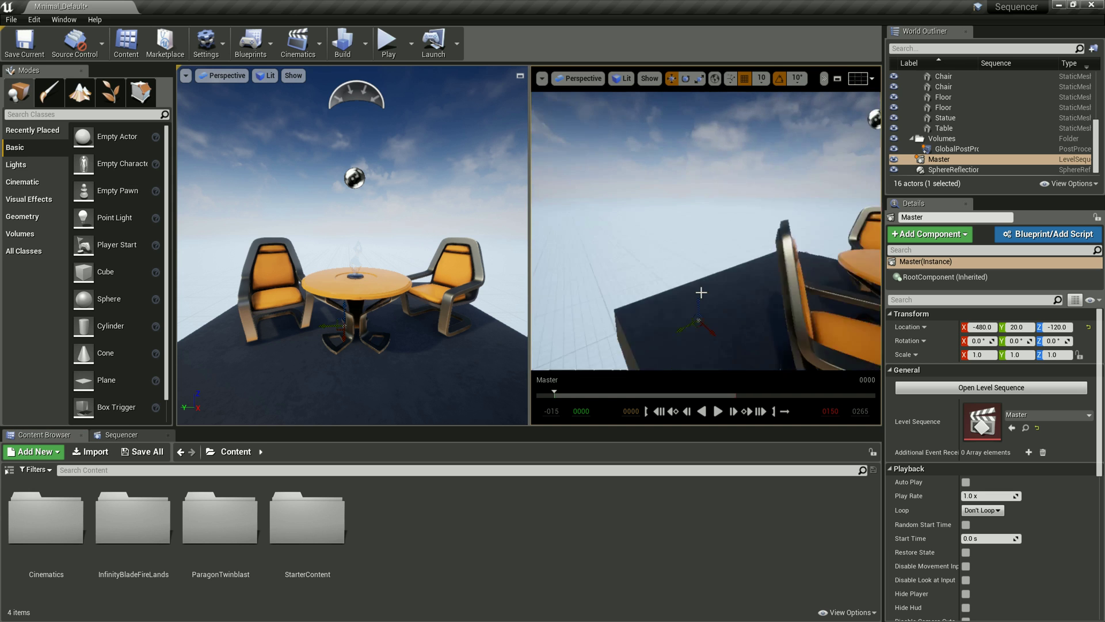
{"action": "mouse_move", "coordinate": [653, 274]}
{"action": "right_mouse_down"}
{"action": "mouse_move", "coordinate": [697, 261]}
{"action": "mouse_move", "coordinate": [654, 291]}
{"action": "mouse_move", "coordinate": [767, 269]}
{"action": "mouse_move", "coordinate": [710, 249]}
{"action": "mouse_move", "coordinate": [622, 280]}
{"action": "right_mouse_up"}
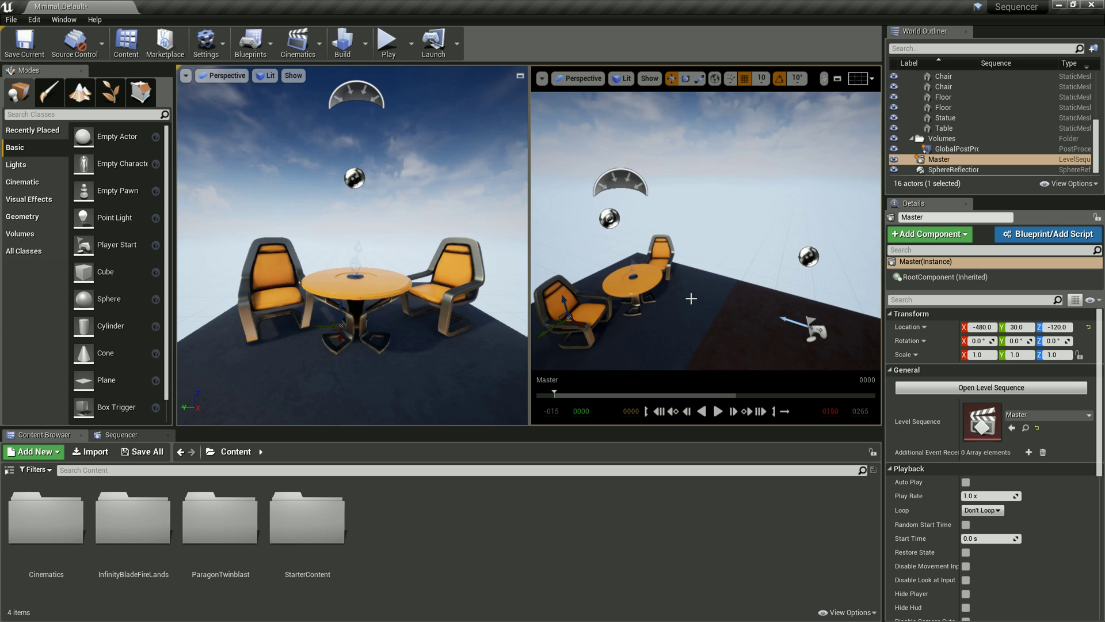
{"action": "mouse_move", "coordinate": [686, 307]}
{"action": "right_mouse_down"}
{"action": "mouse_move", "coordinate": [750, 309]}
{"action": "mouse_move", "coordinate": [672, 311]}
{"action": "mouse_move", "coordinate": [680, 306]}
{"action": "right_mouse_up"}
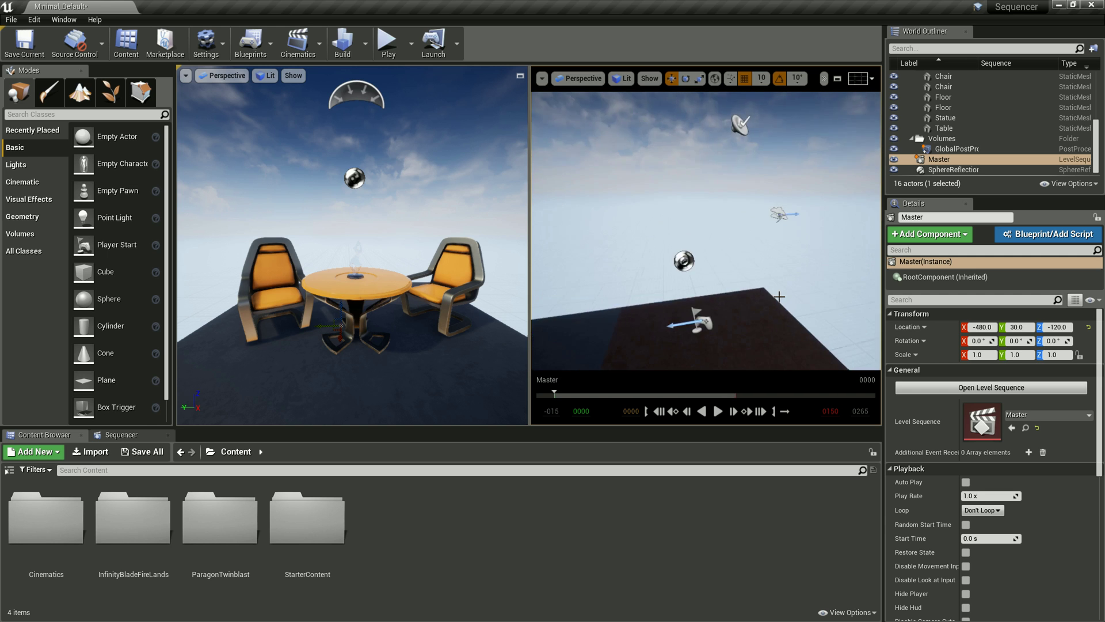
{"action": "right_click_drag", "start_coordinate": [680, 305], "coordinate": [786, 280]}
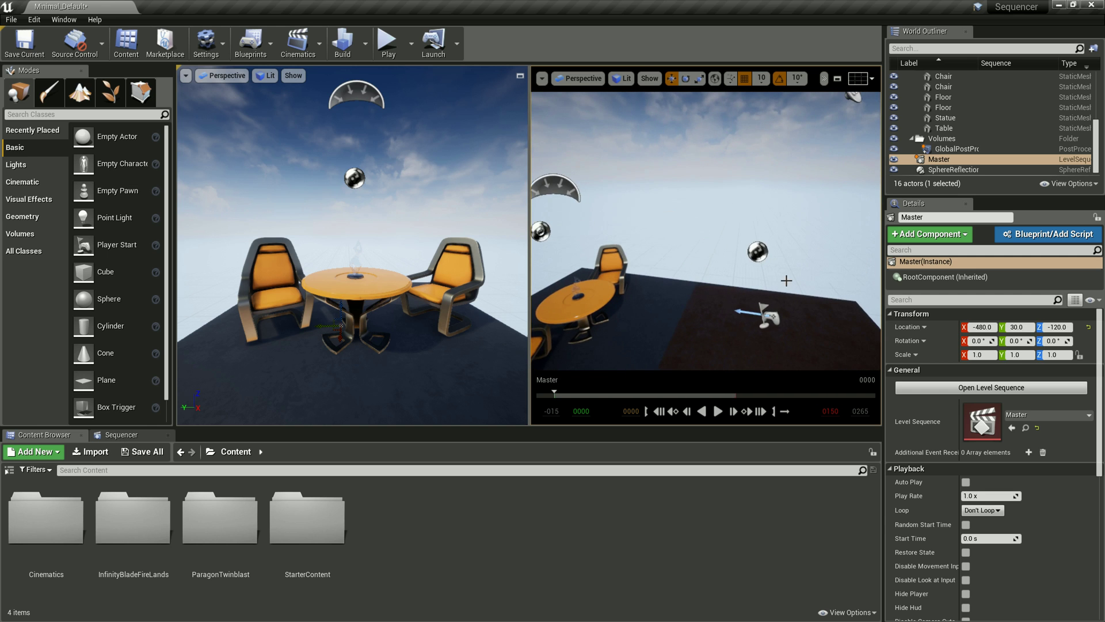
{"action": "right_click_drag", "start_coordinate": [751, 322], "coordinate": [707, 317]}
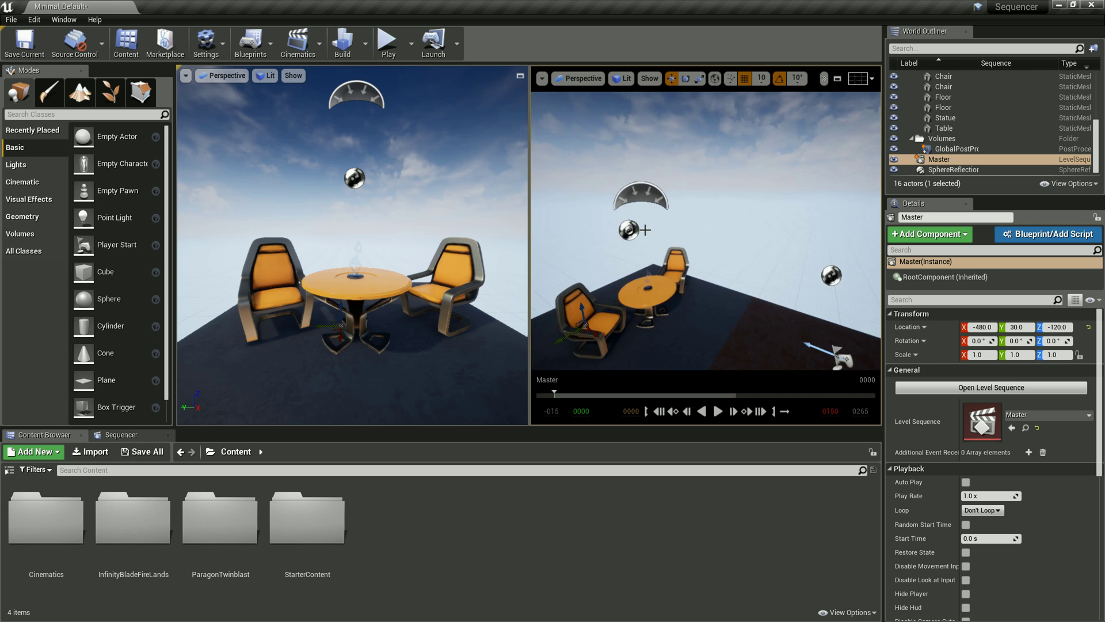
{"action": "right_click_drag", "start_coordinate": [773, 293], "coordinate": [727, 295]}
{"action": "key", "text": "g"}
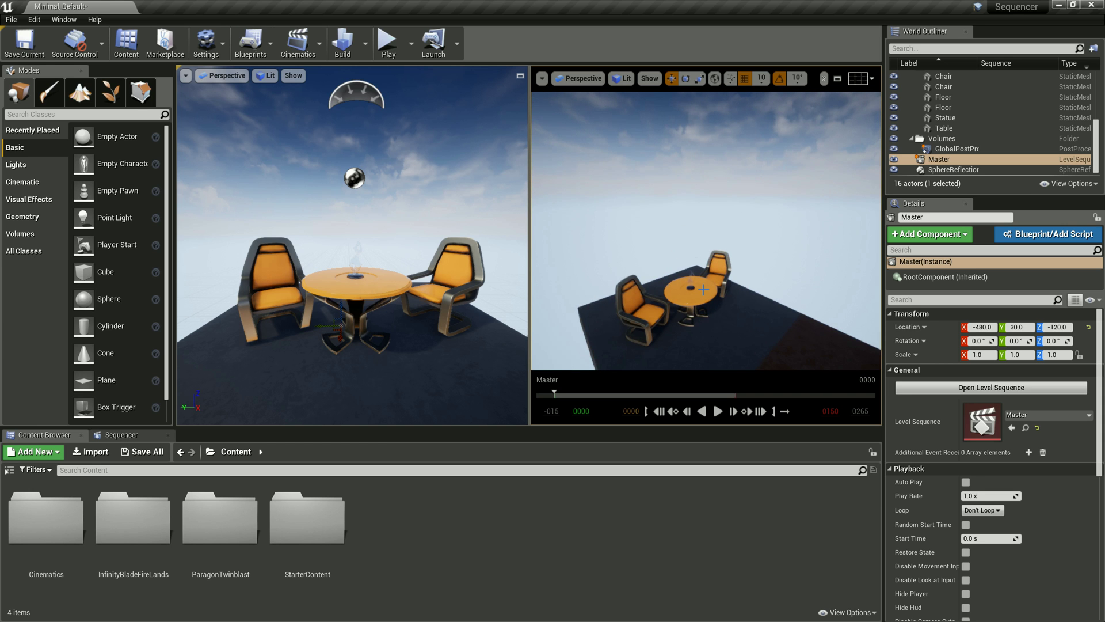
{"action": "left_click", "coordinate": [319, 363]}
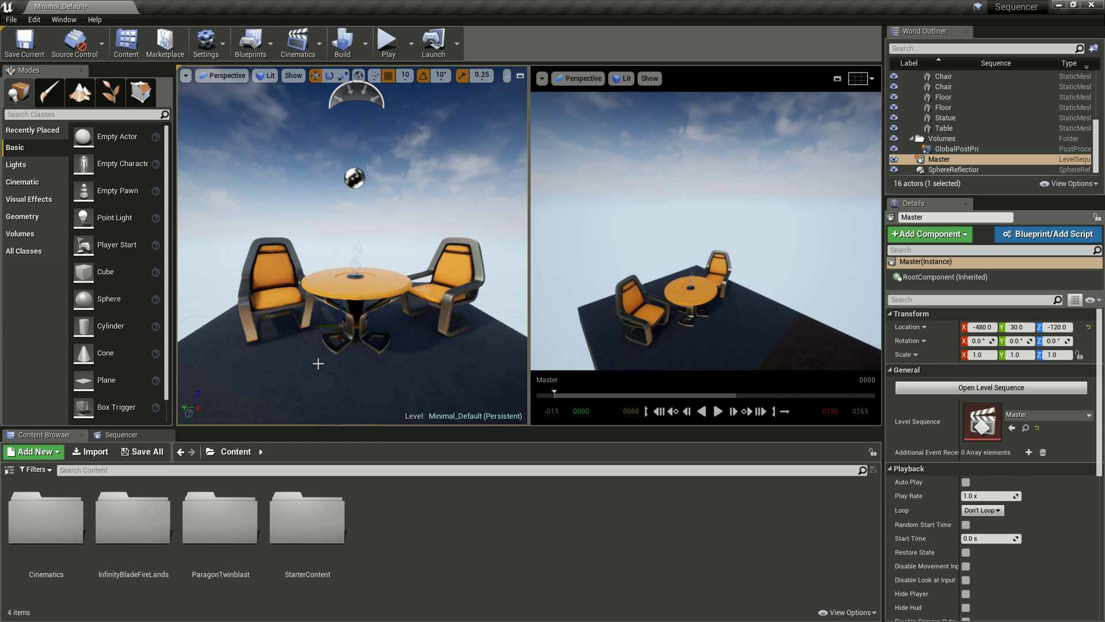
Toggle G in the left view, orbit both viewports onto the table and chairs, and narrow the Modes panel
{"action": "mouse_move", "coordinate": [331, 338]}
{"action": "left_mouse_down"}
{"action": "mouse_move", "coordinate": [356, 356]}
{"action": "mouse_move", "coordinate": [449, 338]}
{"action": "mouse_move", "coordinate": [326, 333]}
{"action": "mouse_move", "coordinate": [377, 342]}
{"action": "left_mouse_up"}
{"action": "key", "text": "g"}
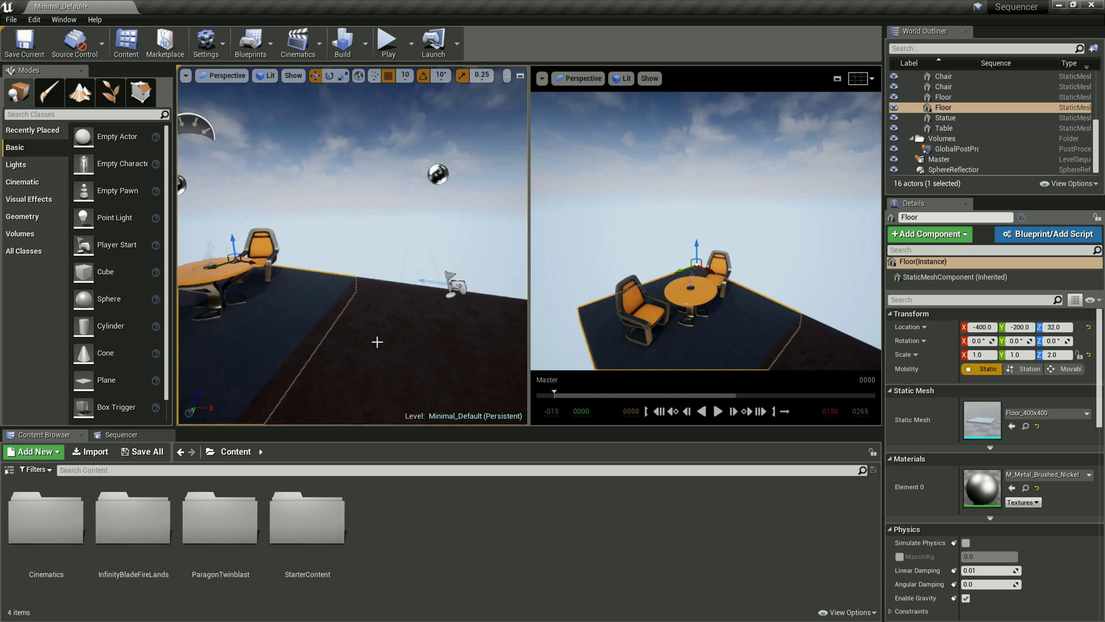
{"action": "left_click_drag", "start_coordinate": [377, 342], "coordinate": [407, 324]}
{"action": "mouse_move", "coordinate": [691, 313]}
{"action": "left_mouse_down"}
{"action": "mouse_move", "coordinate": [708, 299]}
{"action": "mouse_move", "coordinate": [773, 345]}
{"action": "left_mouse_up"}
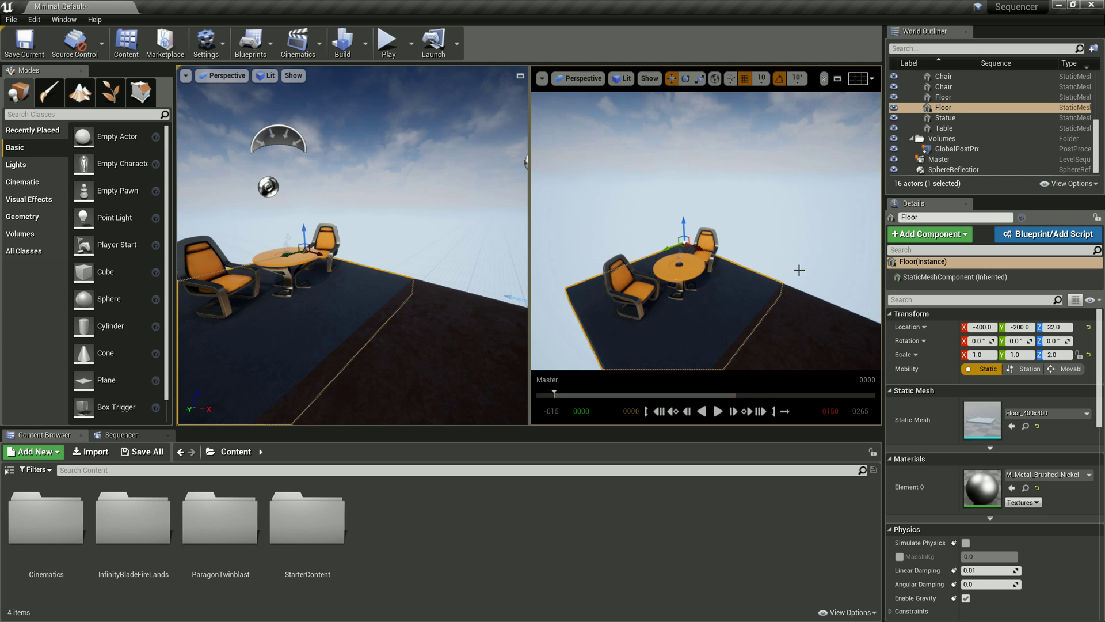
{"action": "mouse_move", "coordinate": [712, 320]}
{"action": "left_mouse_down"}
{"action": "mouse_move", "coordinate": [734, 347]}
{"action": "mouse_move", "coordinate": [705, 334]}
{"action": "mouse_move", "coordinate": [740, 353]}
{"action": "left_mouse_up"}
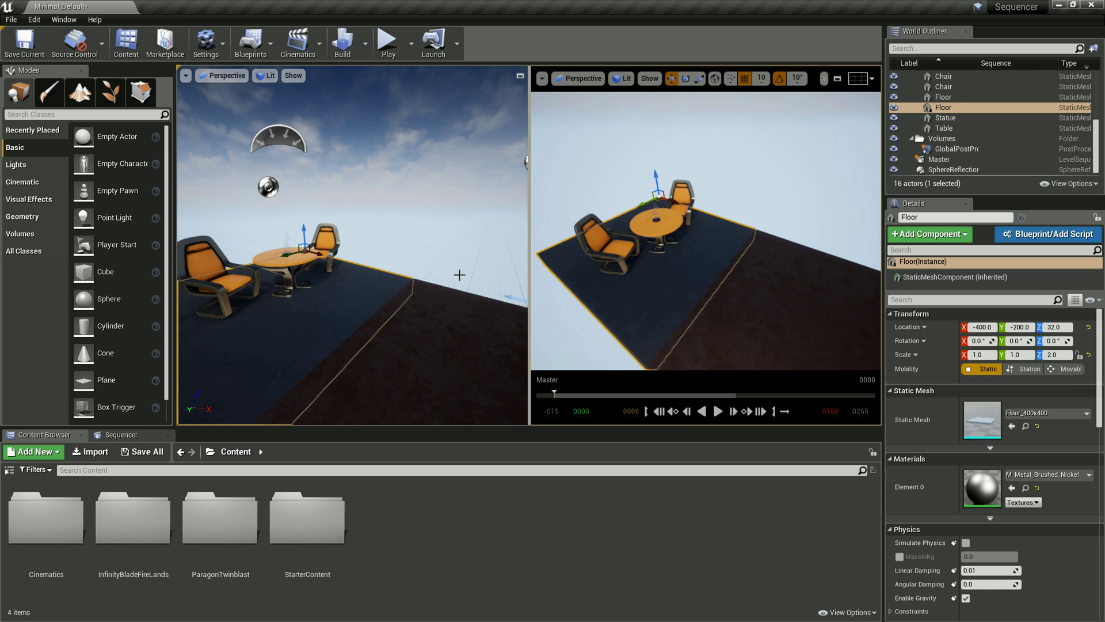
{"action": "left_click_drag", "start_coordinate": [438, 279], "coordinate": [282, 282]}
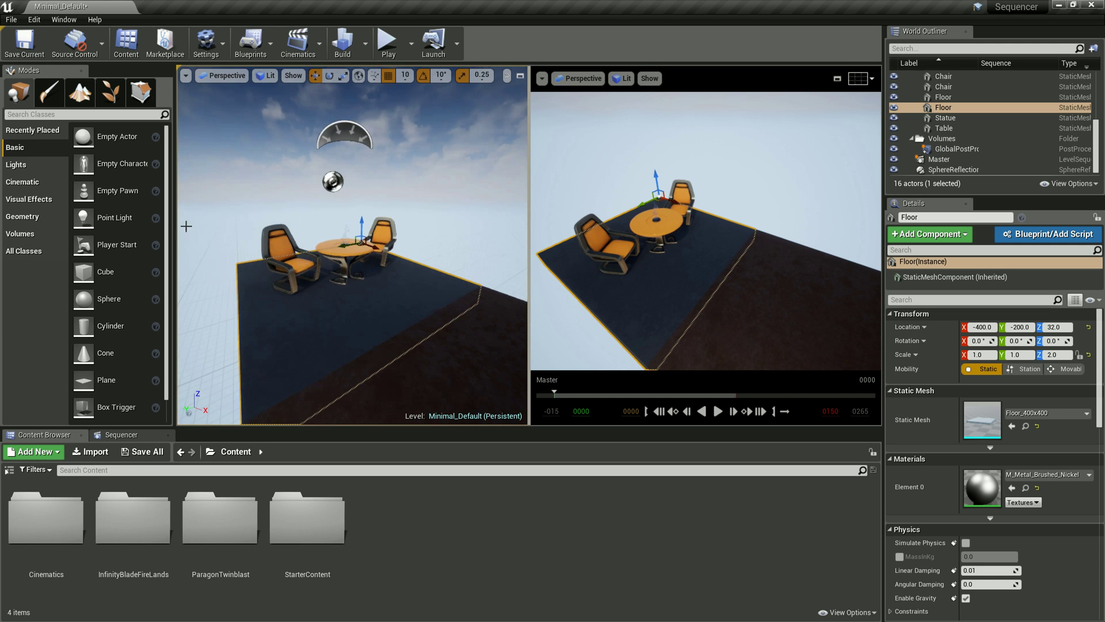
{"action": "left_click_drag", "start_coordinate": [174, 219], "coordinate": [98, 213]}
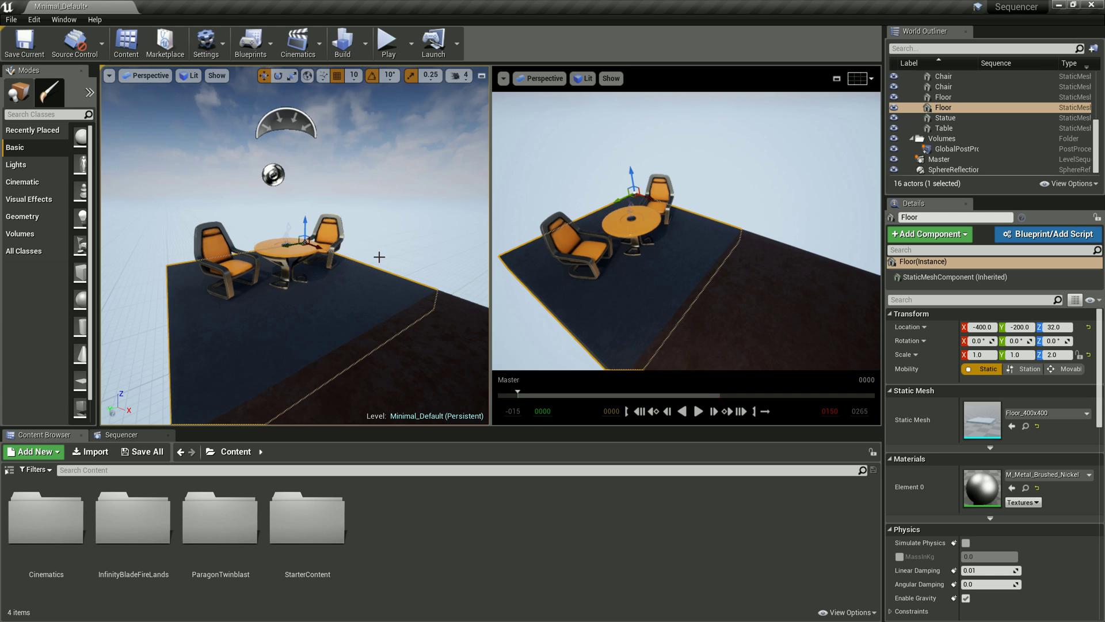
Narrow the Outliner/Details panel, show the Sequencer timeline, and look down closer on the table
{"action": "left_click_drag", "start_coordinate": [876, 288], "coordinate": [930, 266]}
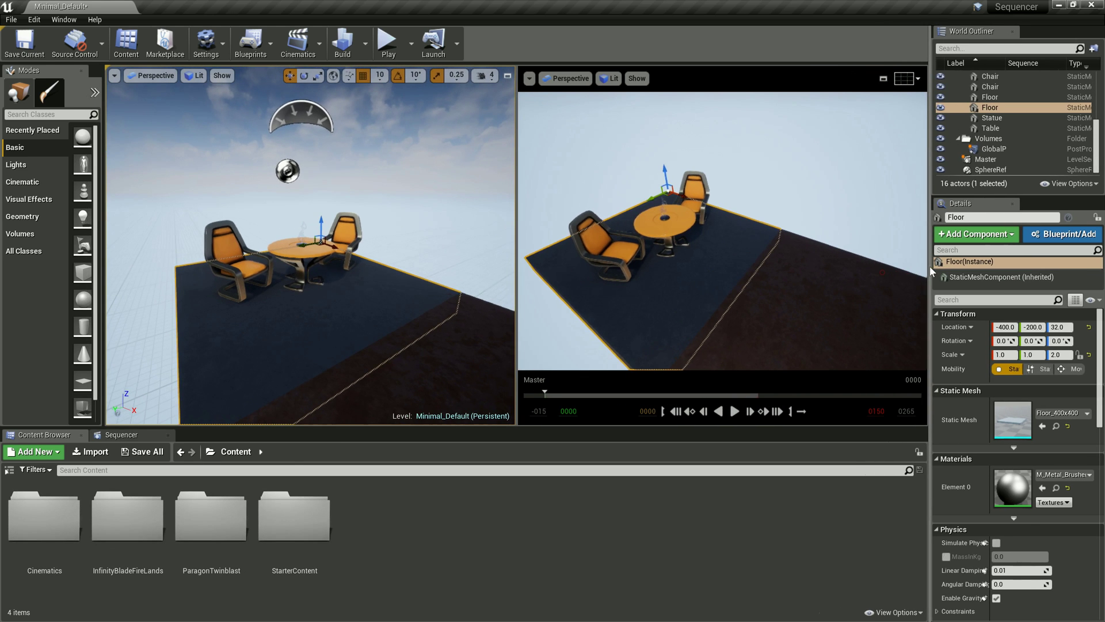
{"action": "left_click", "coordinate": [121, 435]}
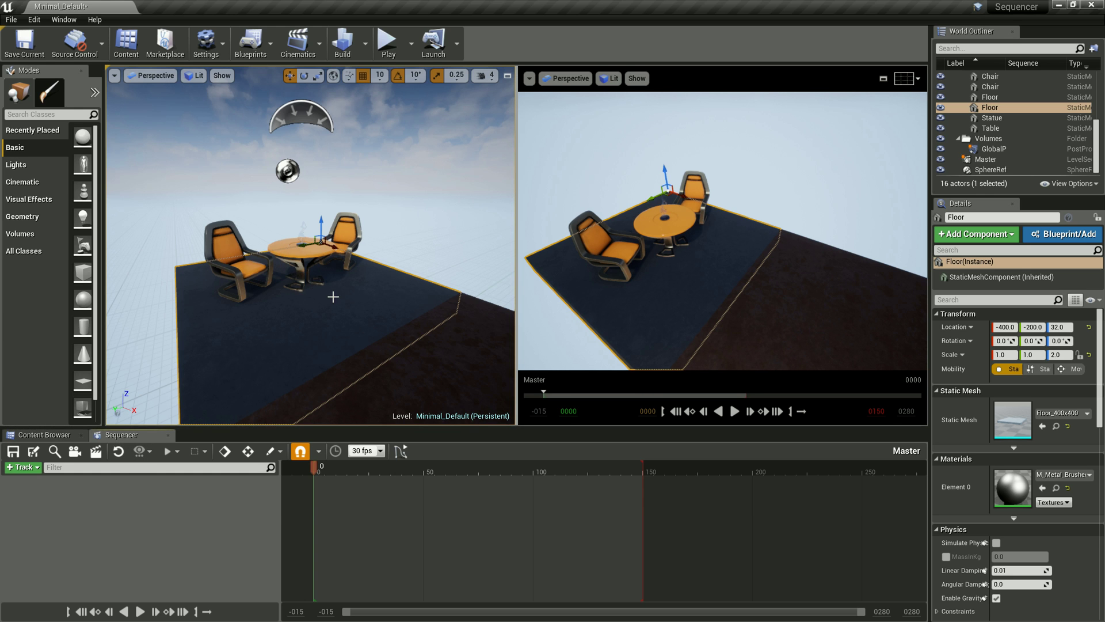
{"action": "mouse_move", "coordinate": [312, 282]}
{"action": "right_mouse_down"}
{"action": "mouse_move", "coordinate": [390, 283]}
{"action": "mouse_move", "coordinate": [334, 297]}
{"action": "right_mouse_up"}
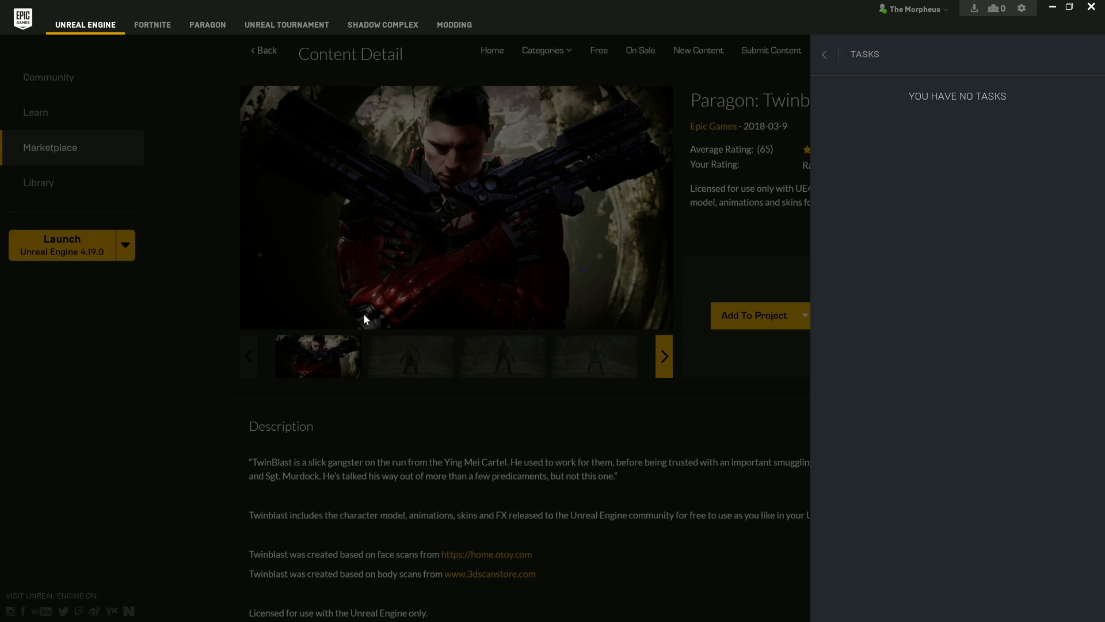
Close the launcher's tasks panel and open the Forge level from InfinityBladeFireLands > Maps
{"action": "left_click", "coordinate": [752, 409]}
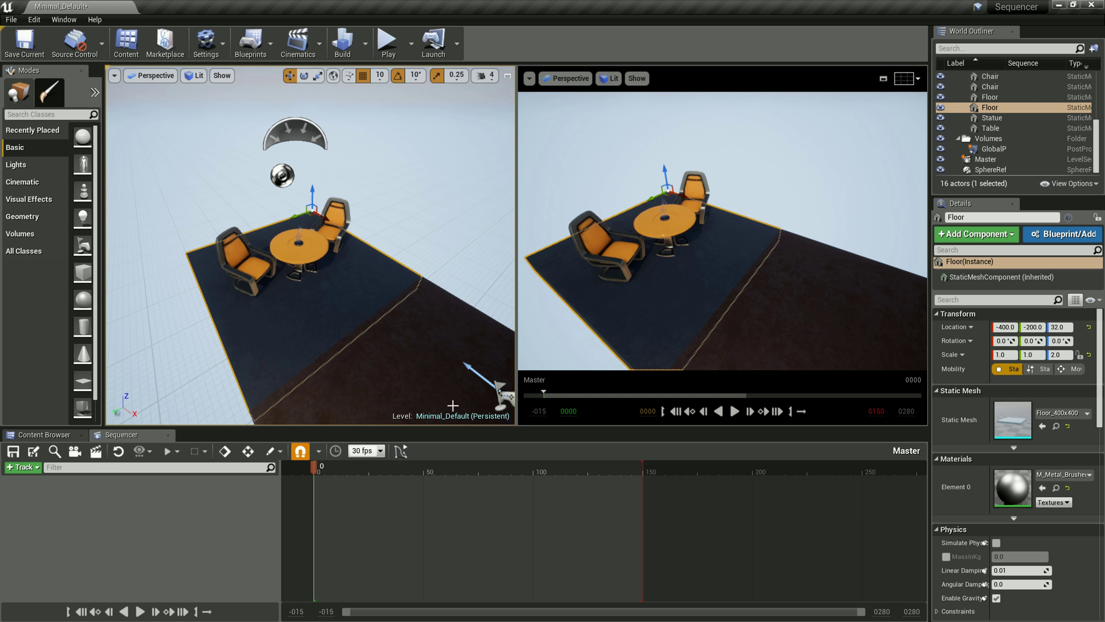
{"action": "left_click", "coordinate": [54, 438]}
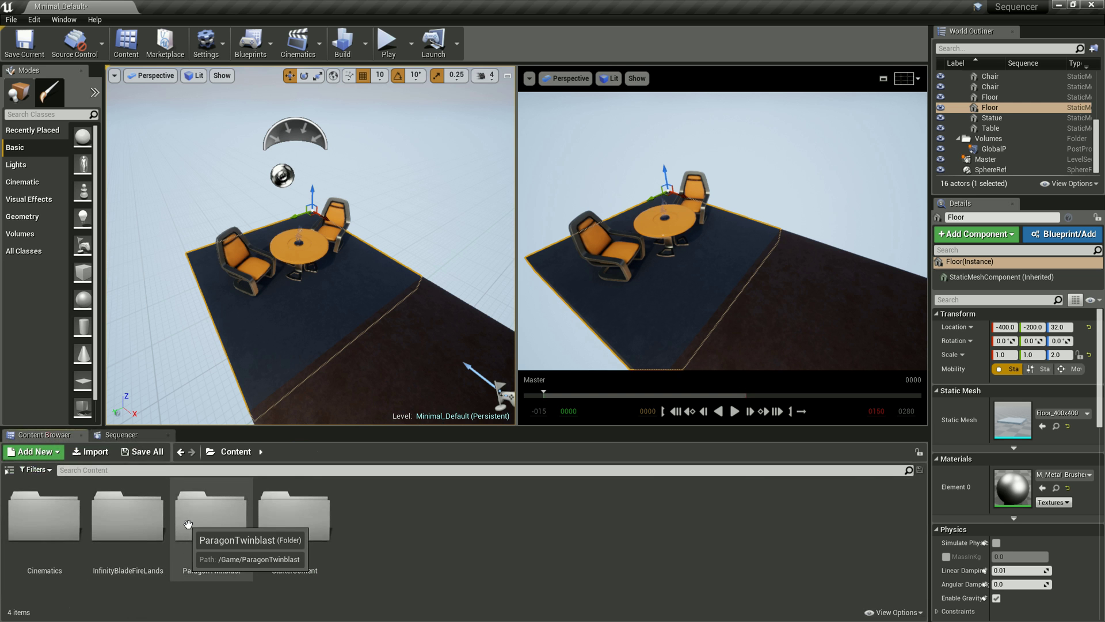
{"action": "double_click", "coordinate": [147, 544]}
{"action": "double_click", "coordinate": [128, 518]}
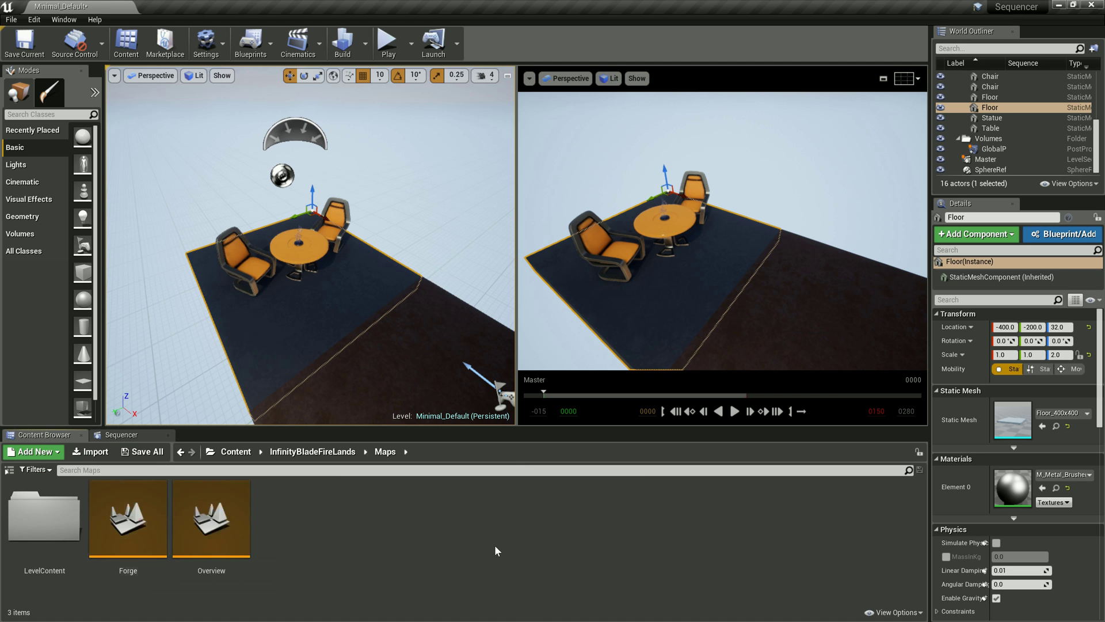
{"action": "double_click", "coordinate": [132, 540]}
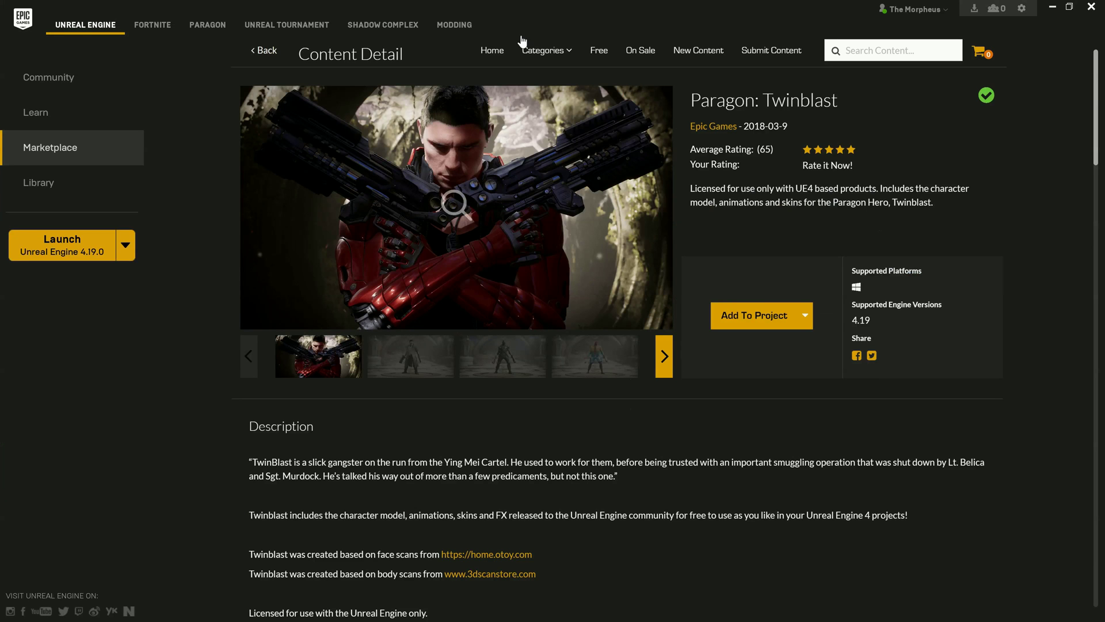
Open the Paragon: Agora and Monolith Environment page from the Marketplace's Free section
{"action": "left_click", "coordinate": [599, 52]}
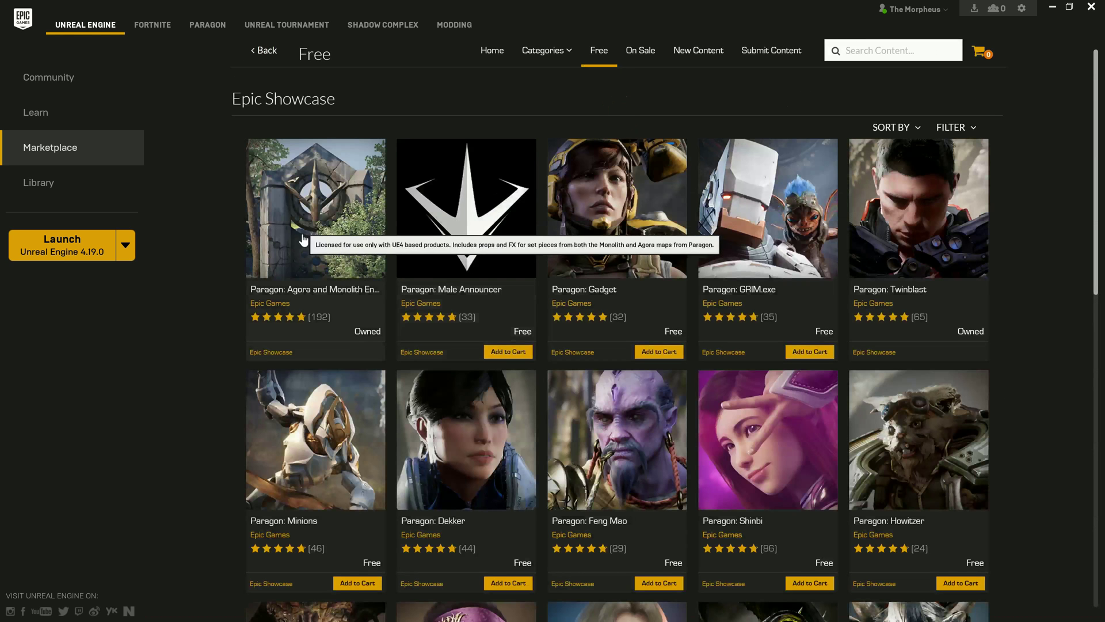
{"action": "left_click", "coordinate": [321, 231]}
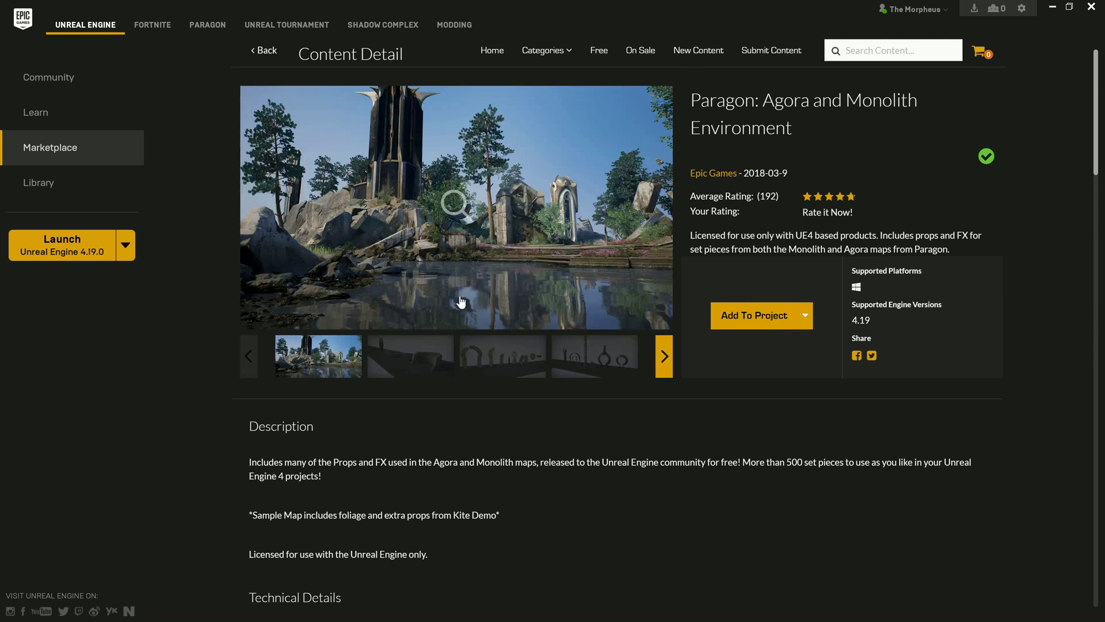
Browse the preview gallery (rings, arches, overview map), ending back on the first lake image
{"action": "left_click", "coordinate": [658, 353]}
{"action": "left_click", "coordinate": [383, 370]}
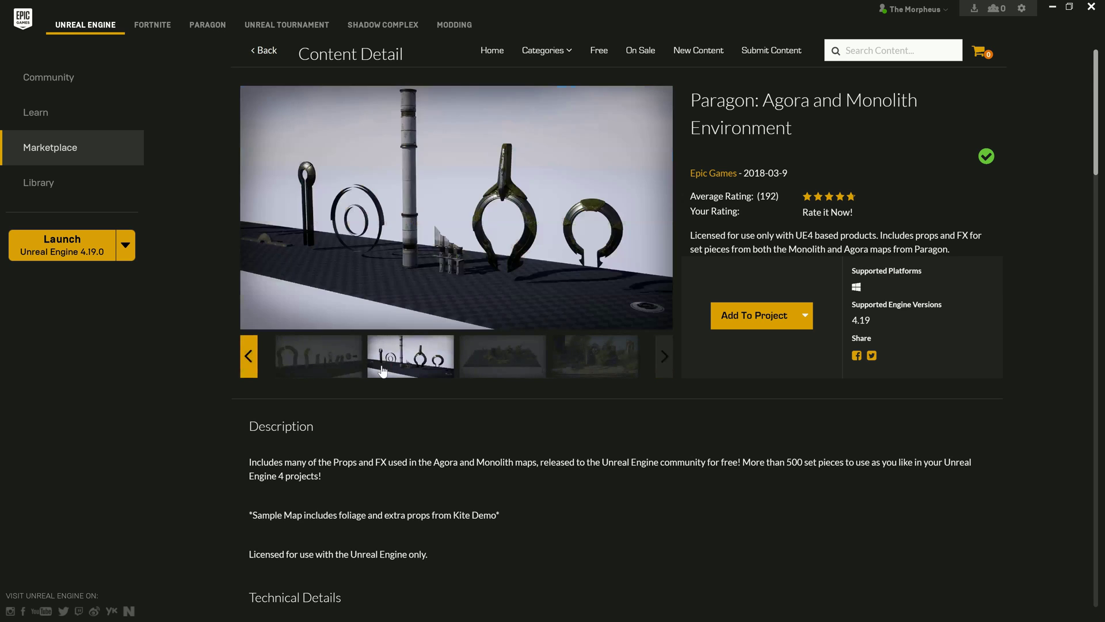
{"action": "left_click", "coordinate": [322, 360]}
{"action": "left_click", "coordinate": [506, 347]}
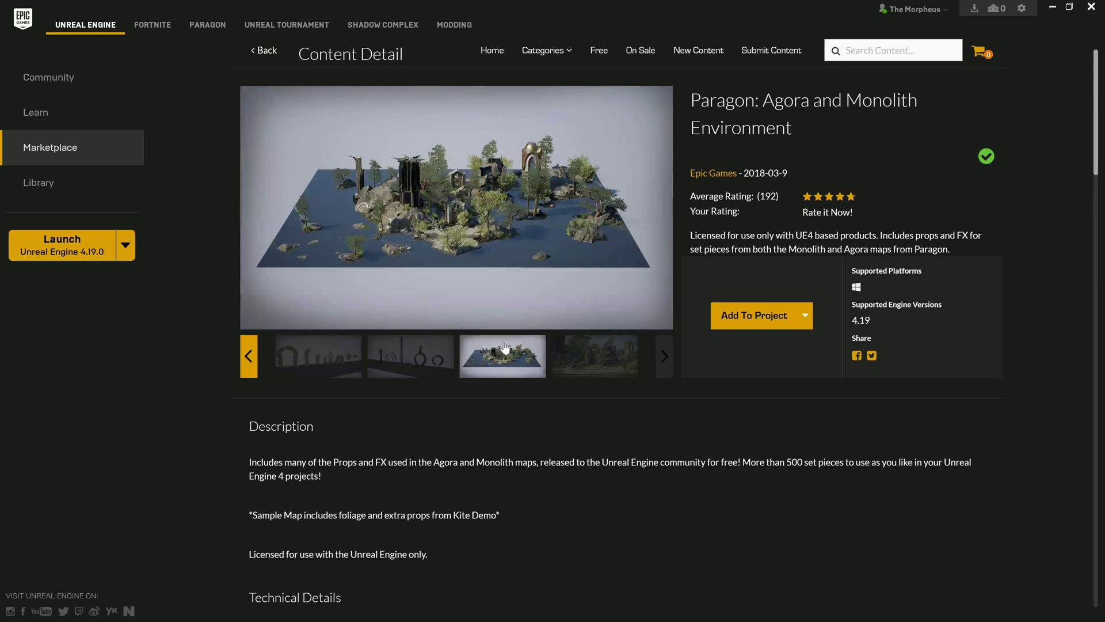
{"action": "left_click", "coordinate": [583, 366]}
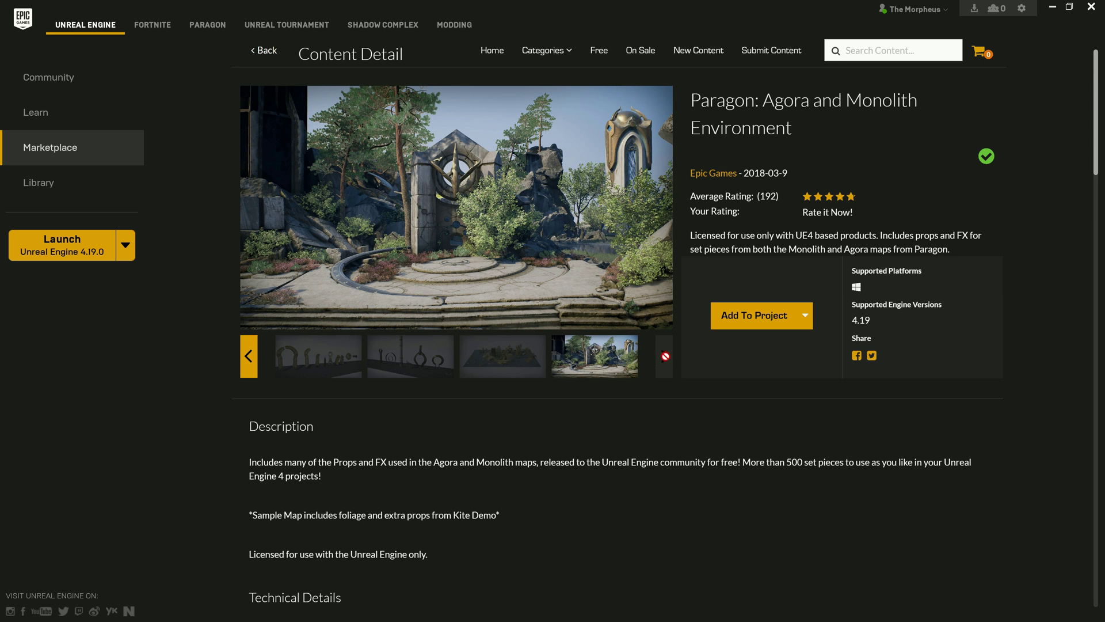
{"action": "left_click", "coordinate": [248, 362]}
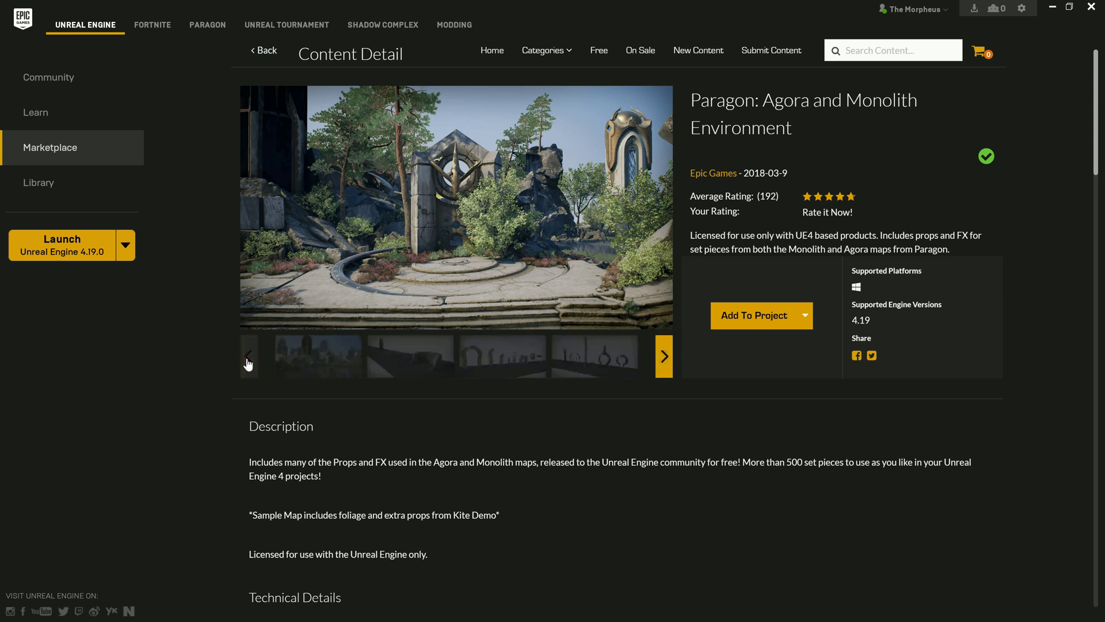
{"action": "left_click", "coordinate": [314, 352]}
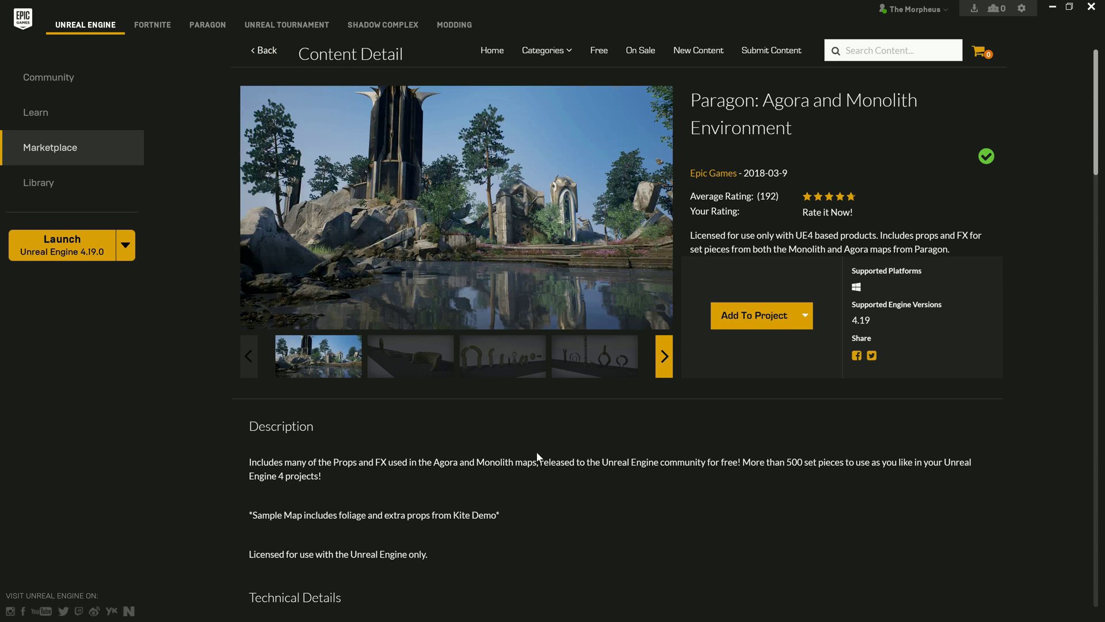
Scroll down to the Technical Details and back up, then switch to Unreal Editor
{"action": "scroll", "coordinate": [538, 452], "scroll_direction": "down", "scroll_amount": 3}
{"action": "scroll", "coordinate": [537, 458], "scroll_direction": "down", "scroll_amount": 2}
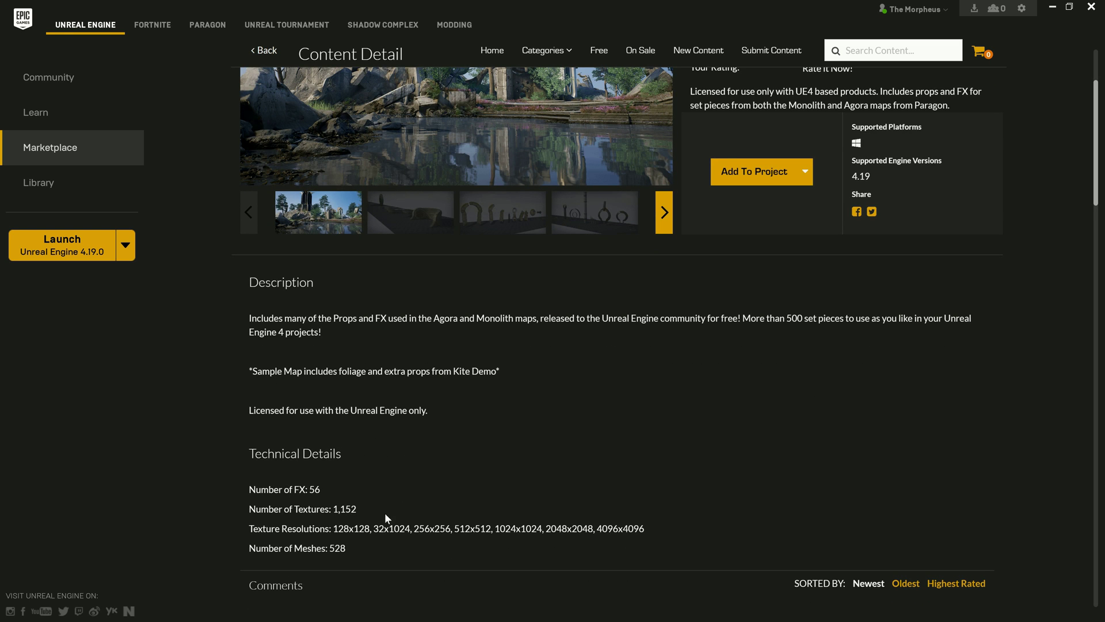
{"action": "scroll", "coordinate": [630, 431], "scroll_direction": "up", "scroll_amount": 2}
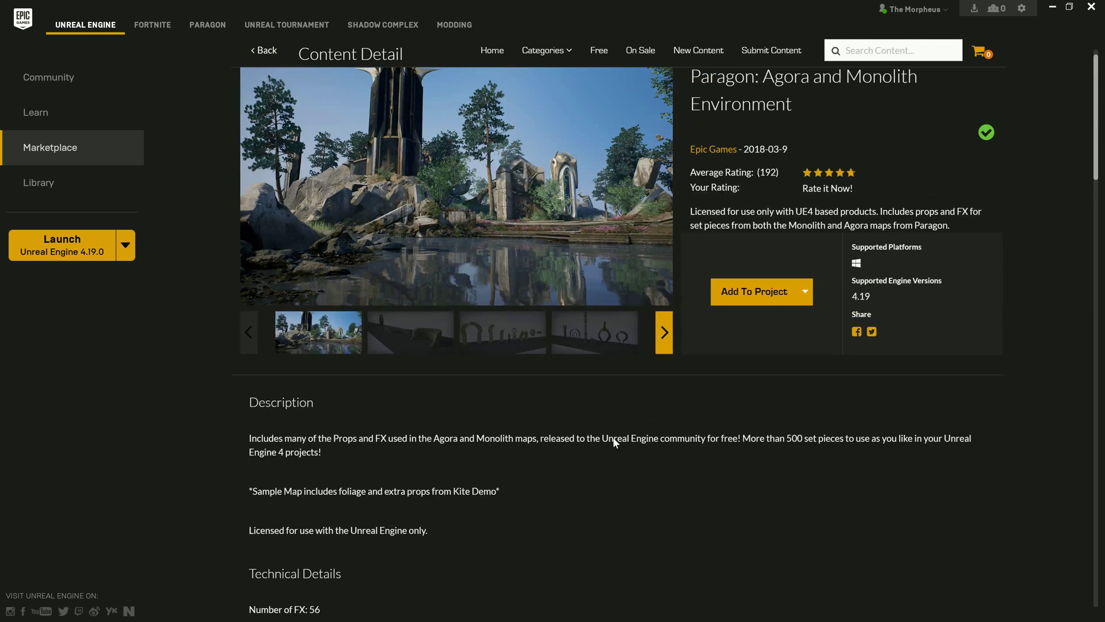
{"action": "scroll", "coordinate": [612, 442], "scroll_direction": "up", "scroll_amount": 1}
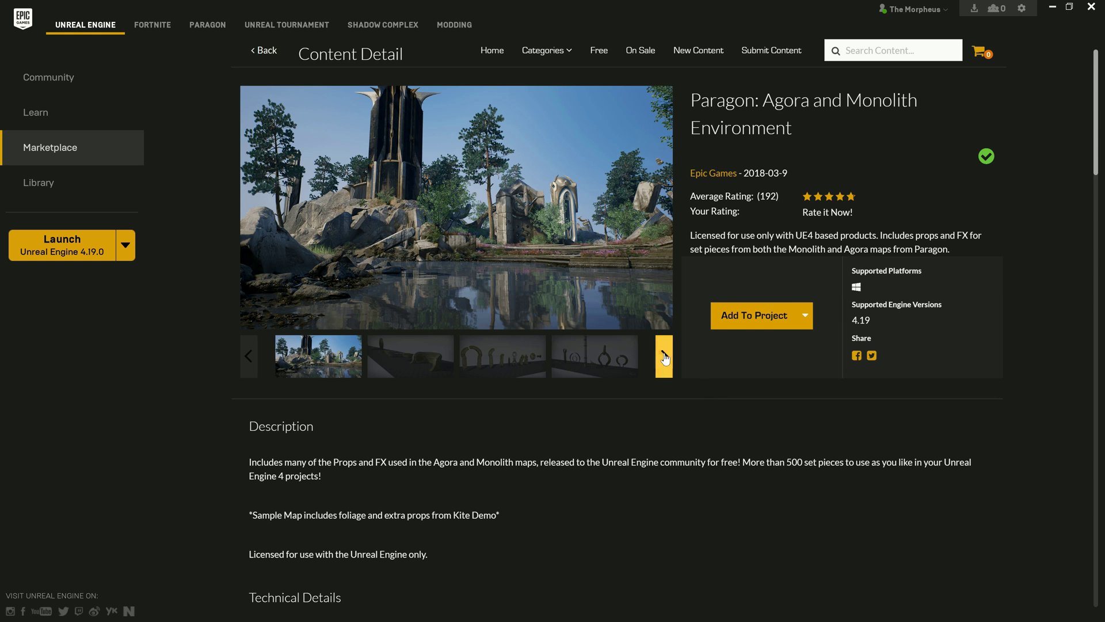
{"action": "key", "text": "alt+Tab"}
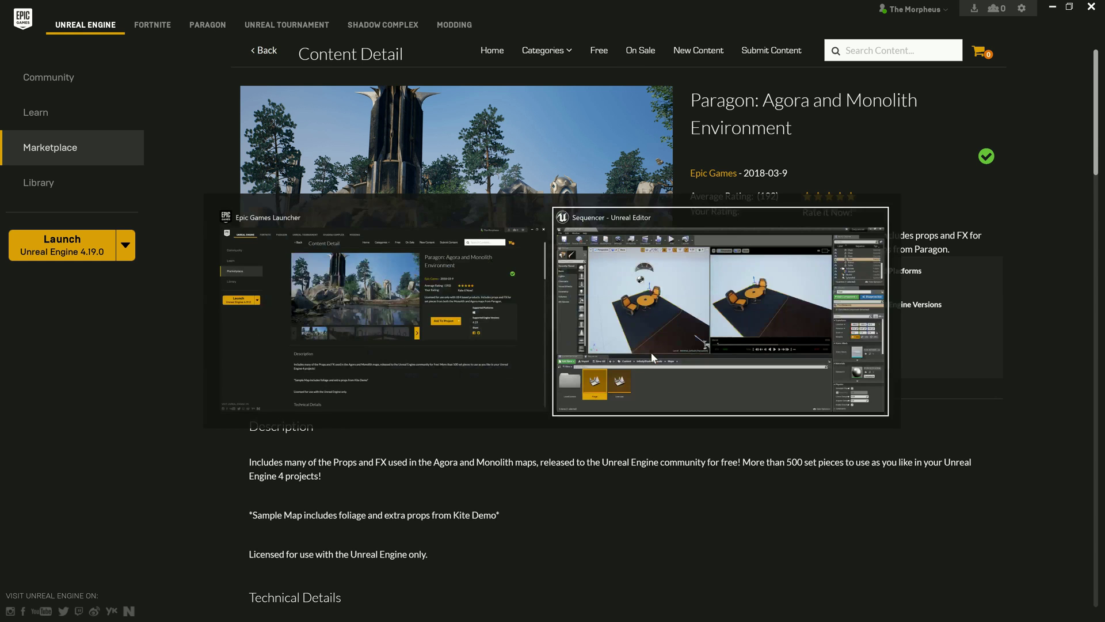